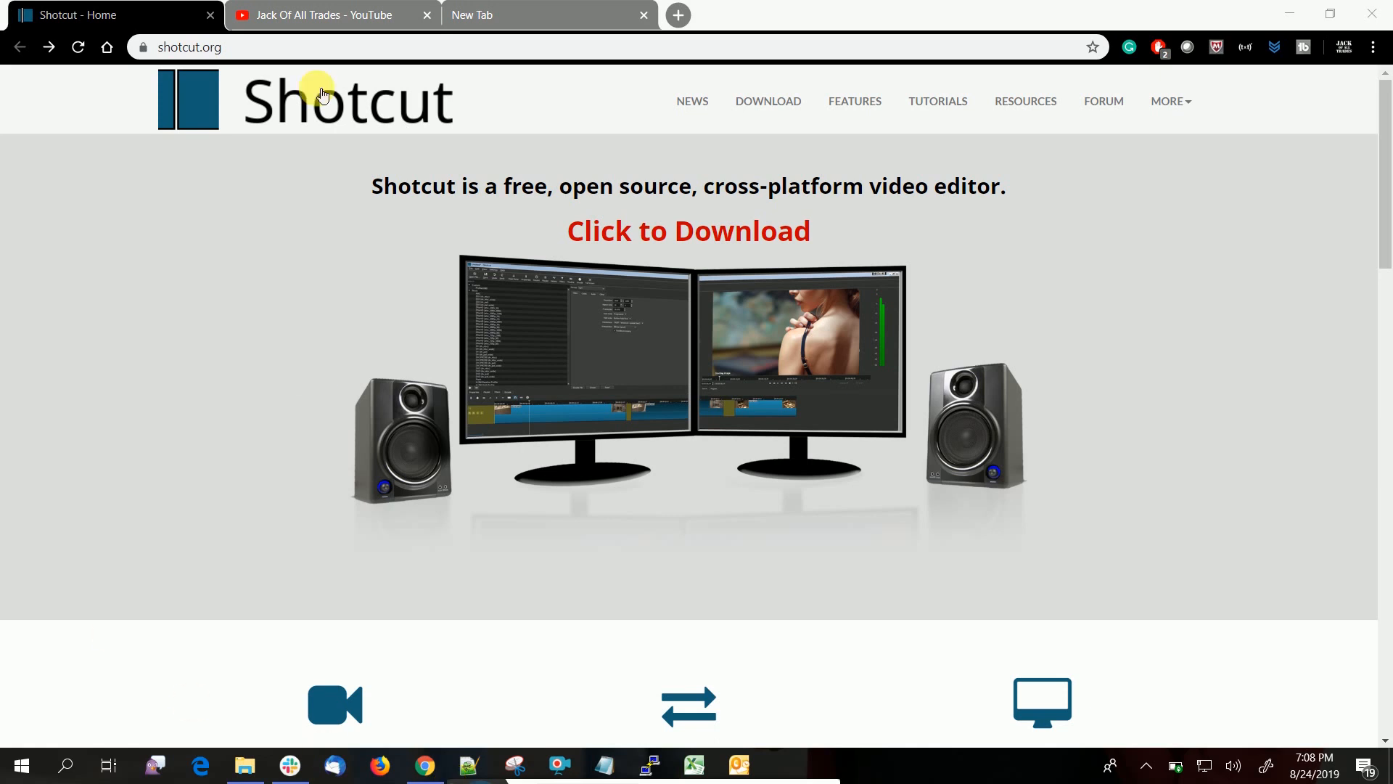
- Look over the Shotcut home page, including its latest news and quickstart sections
{"action": "left_click", "coordinate": [172, 56]}
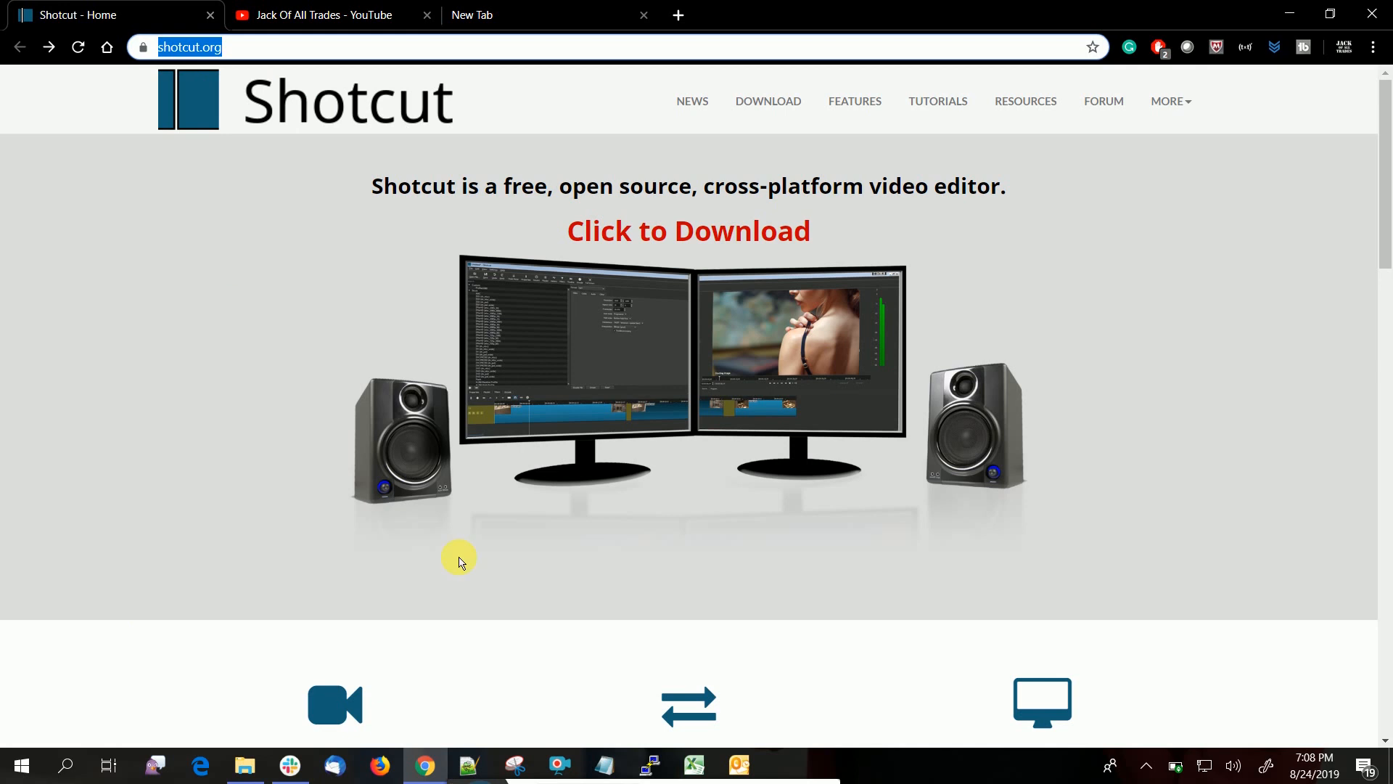
{"action": "left_click_drag", "start_coordinate": [1379, 177], "coordinate": [1386, 396]}
{"action": "left_click_drag", "start_coordinate": [283, 281], "coordinate": [209, 282]}
{"action": "left_click", "coordinate": [1050, 545]}
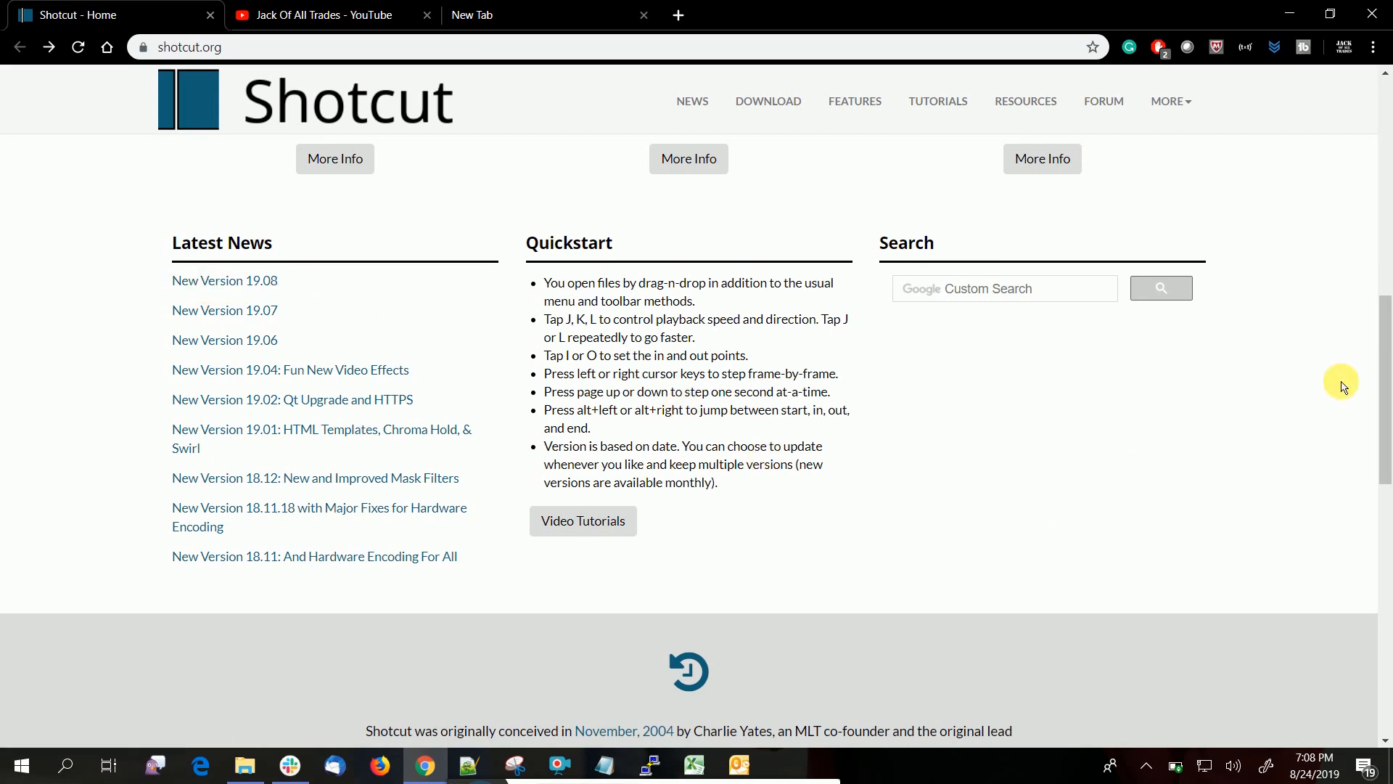
{"action": "left_click", "coordinate": [1388, 290]}
{"action": "left_click_drag", "start_coordinate": [1387, 290], "coordinate": [1387, 127]}
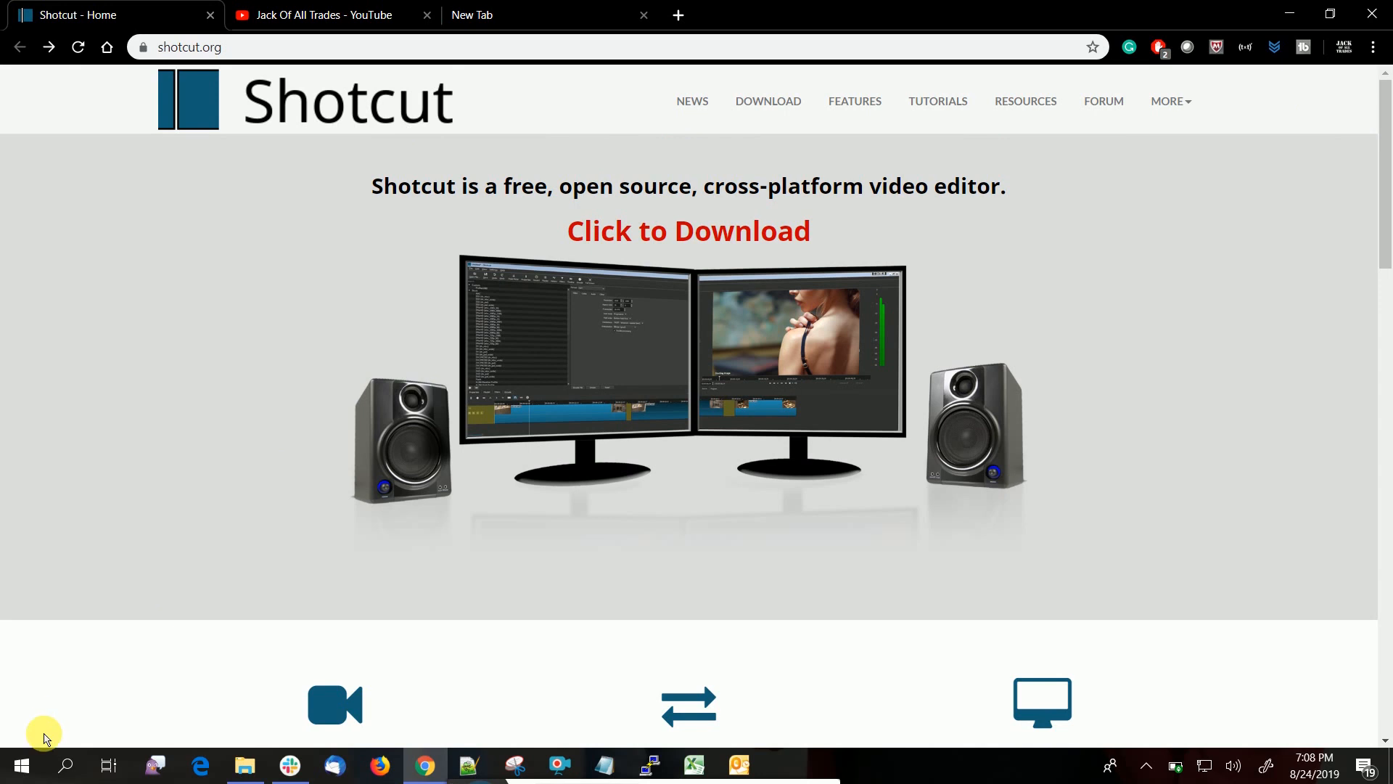
- Launch the Shotcut desktop application and start a new project named myfirstproject1 with automatic video mode
{"action": "left_click", "coordinate": [66, 766]}
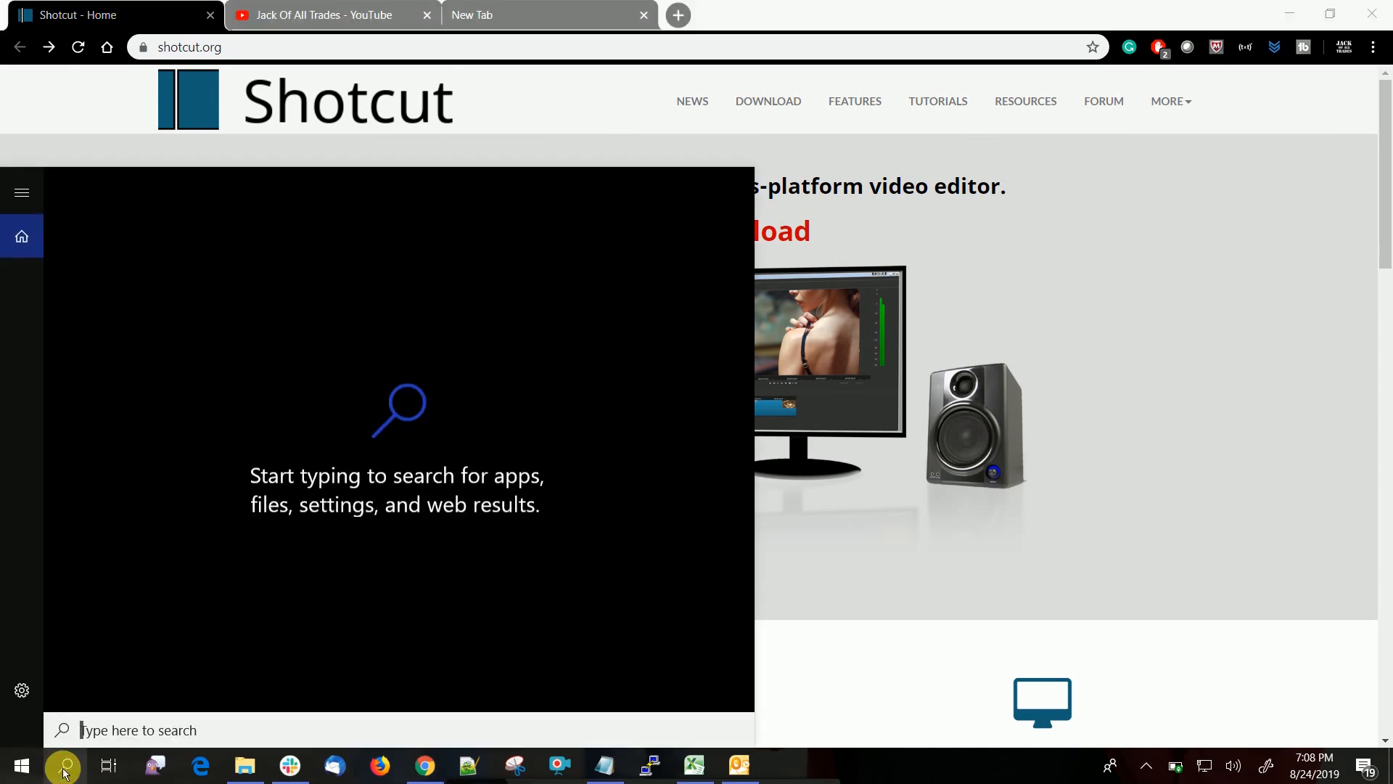
{"action": "type", "text": "shotcut"}
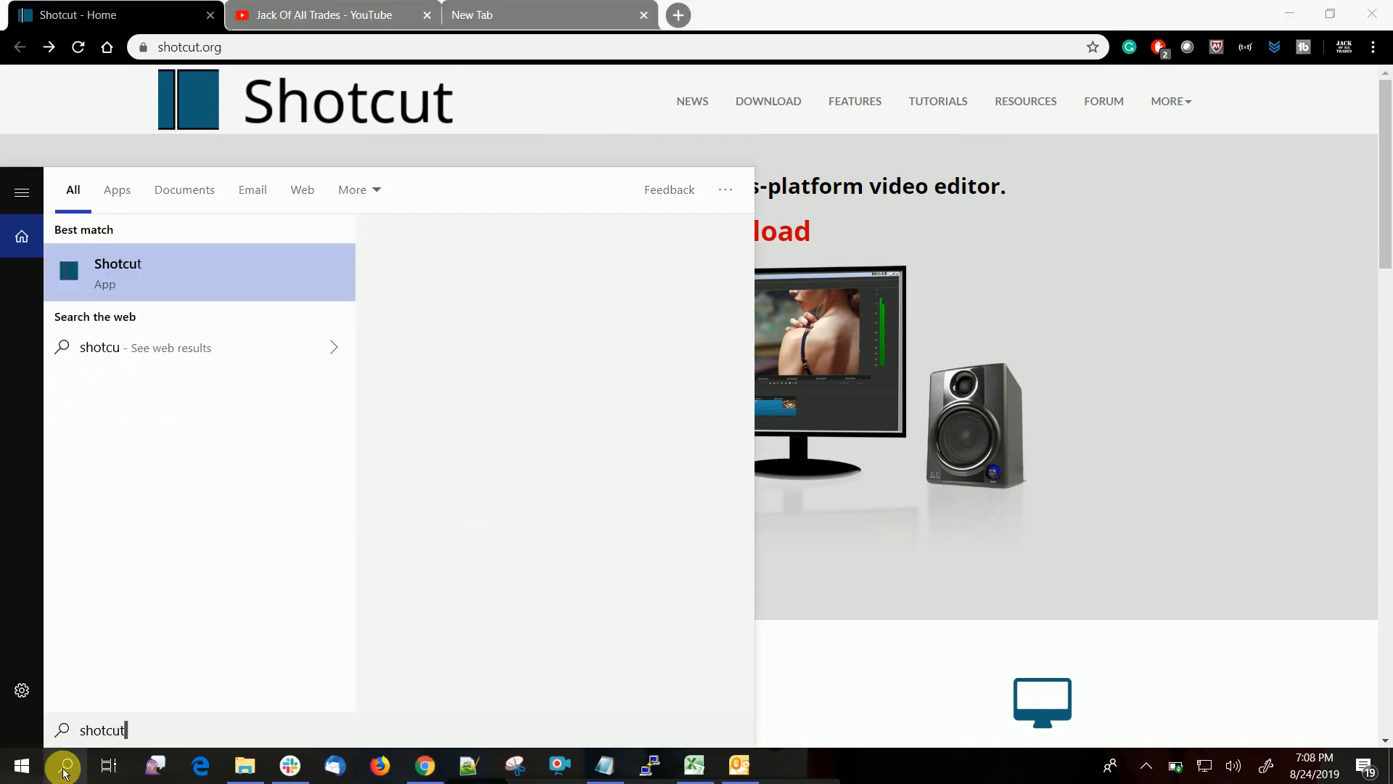
{"action": "key", "text": "Return"}
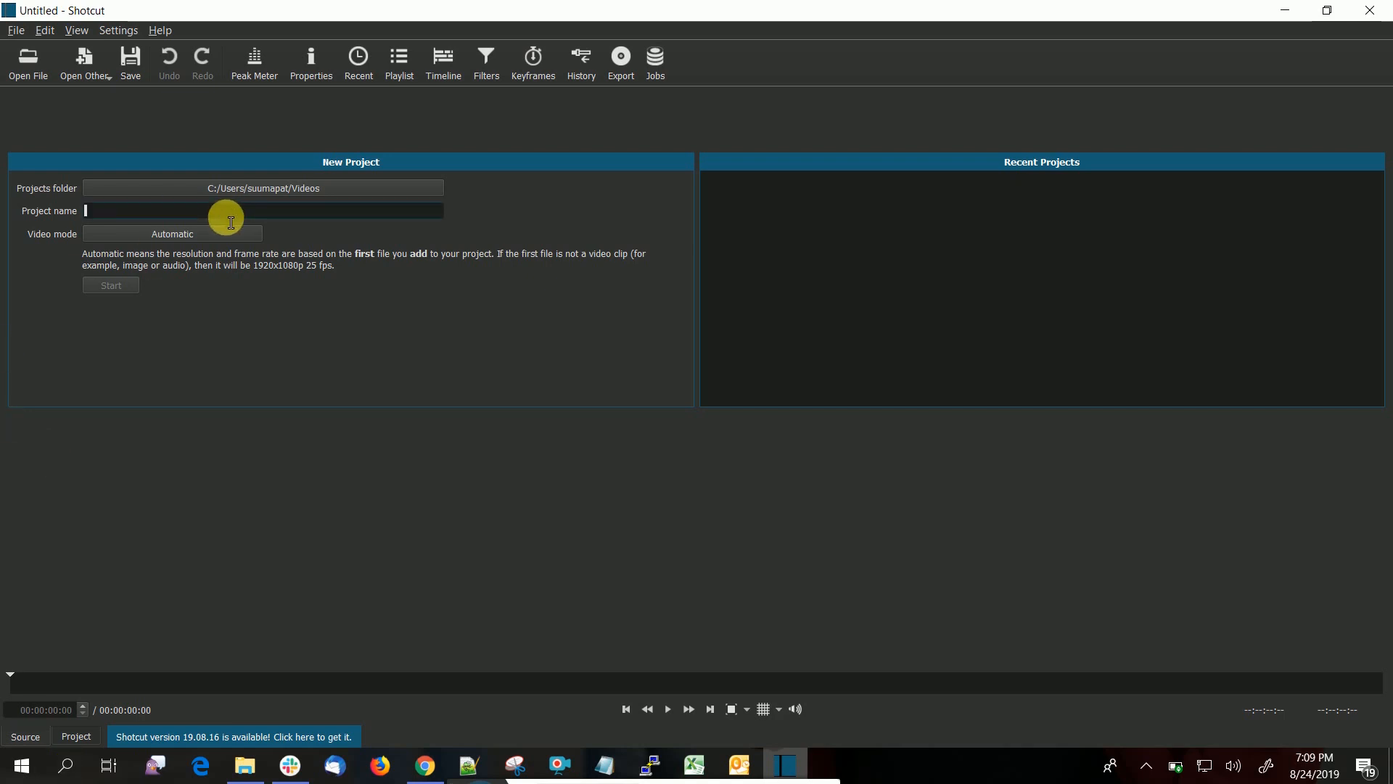
{"action": "type", "text": "myfirstproject1"}
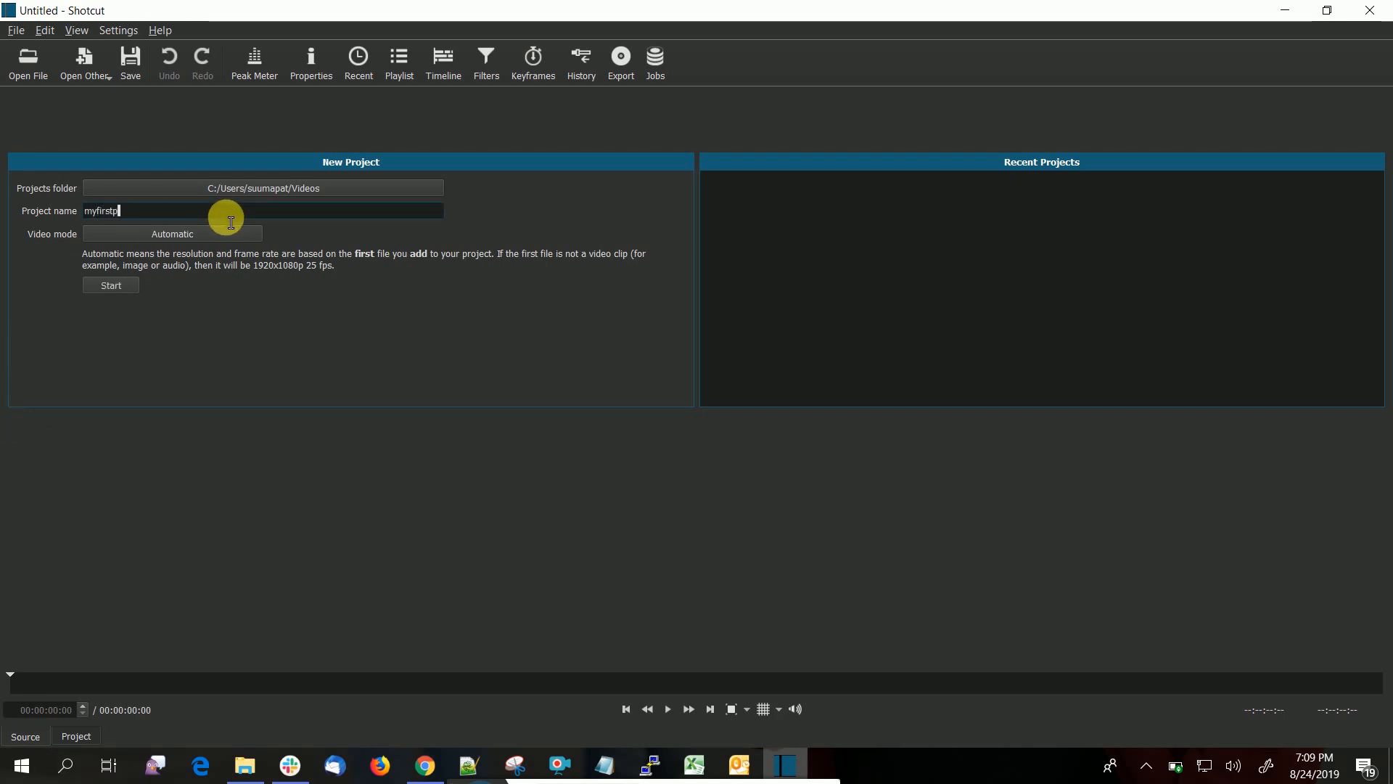
{"action": "left_click", "coordinate": [111, 285]}
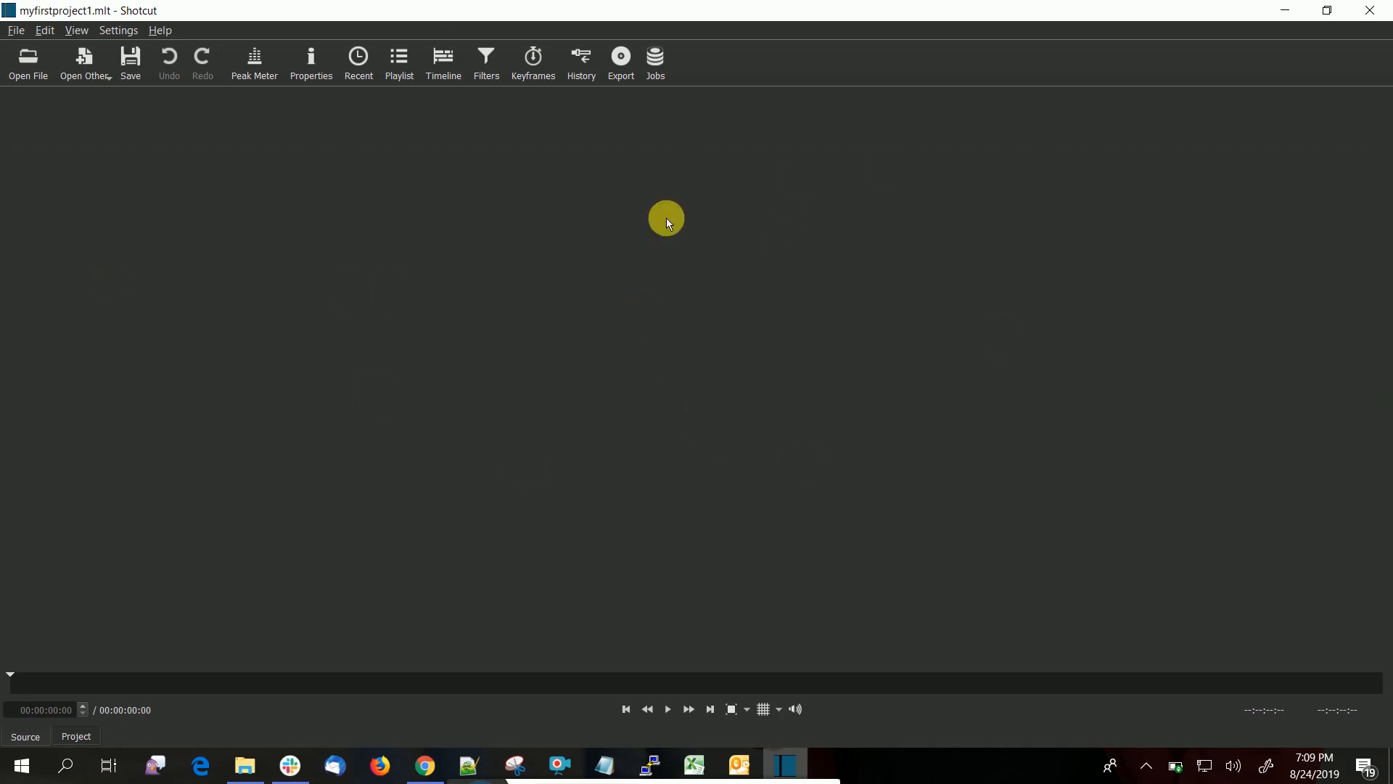
- Show the timeline, playlist and jobs areas in the editing workspace
{"action": "left_click", "coordinate": [454, 70]}
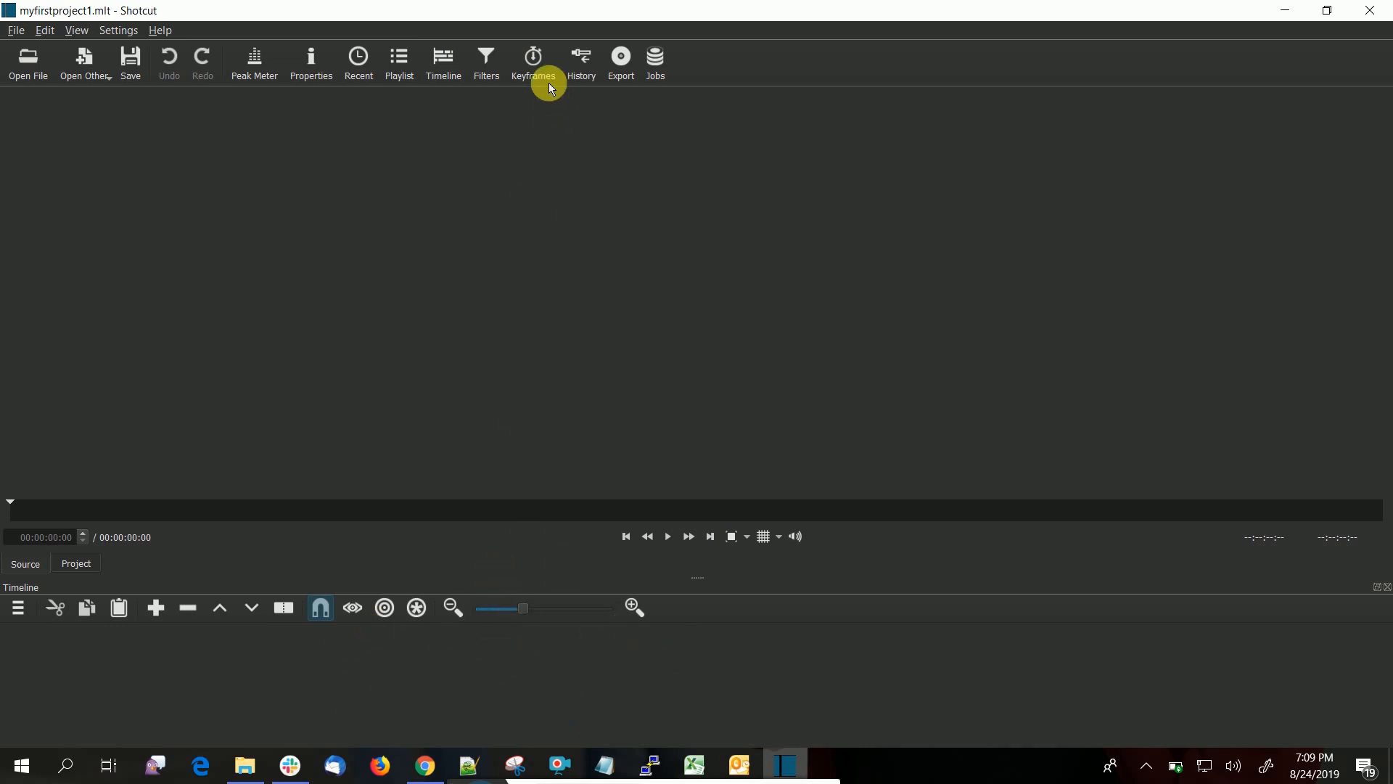
{"action": "left_click", "coordinate": [401, 64]}
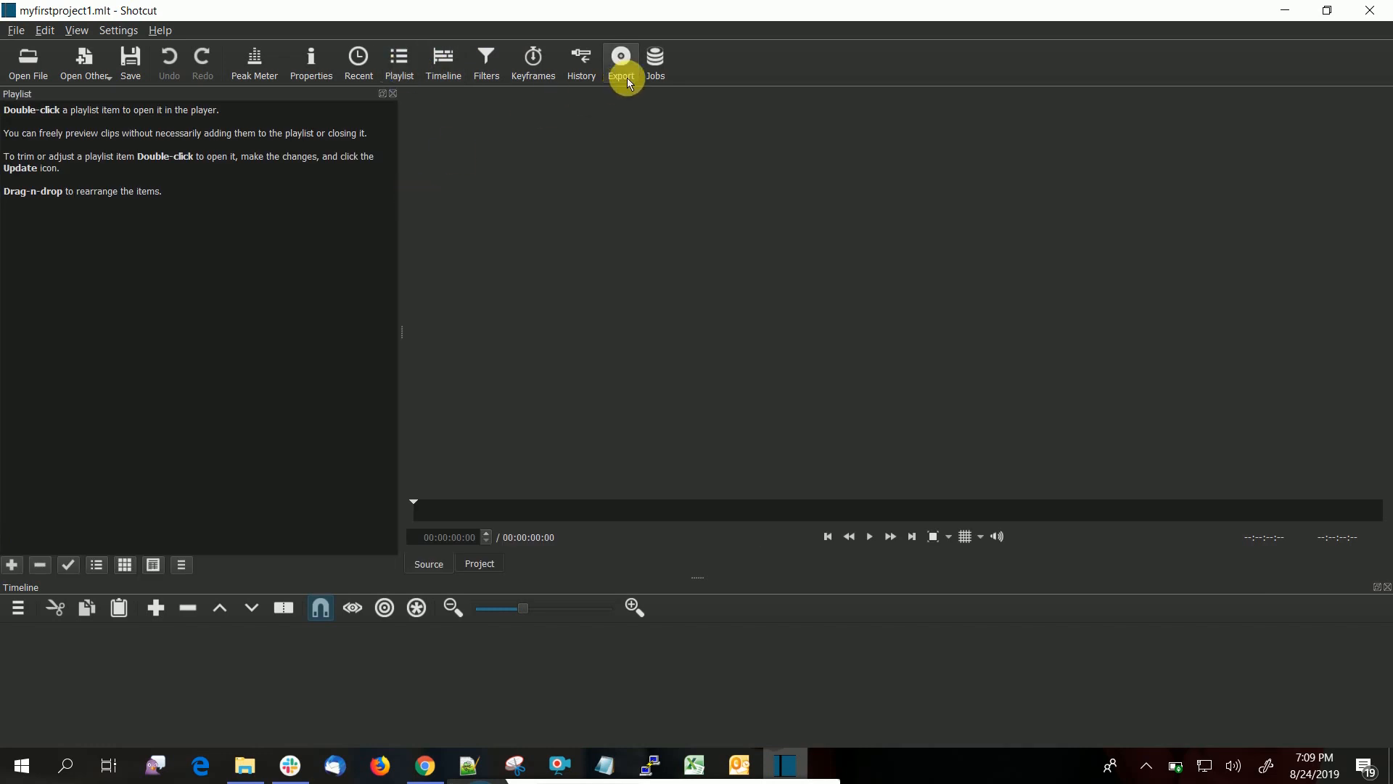
{"action": "left_click", "coordinate": [648, 80]}
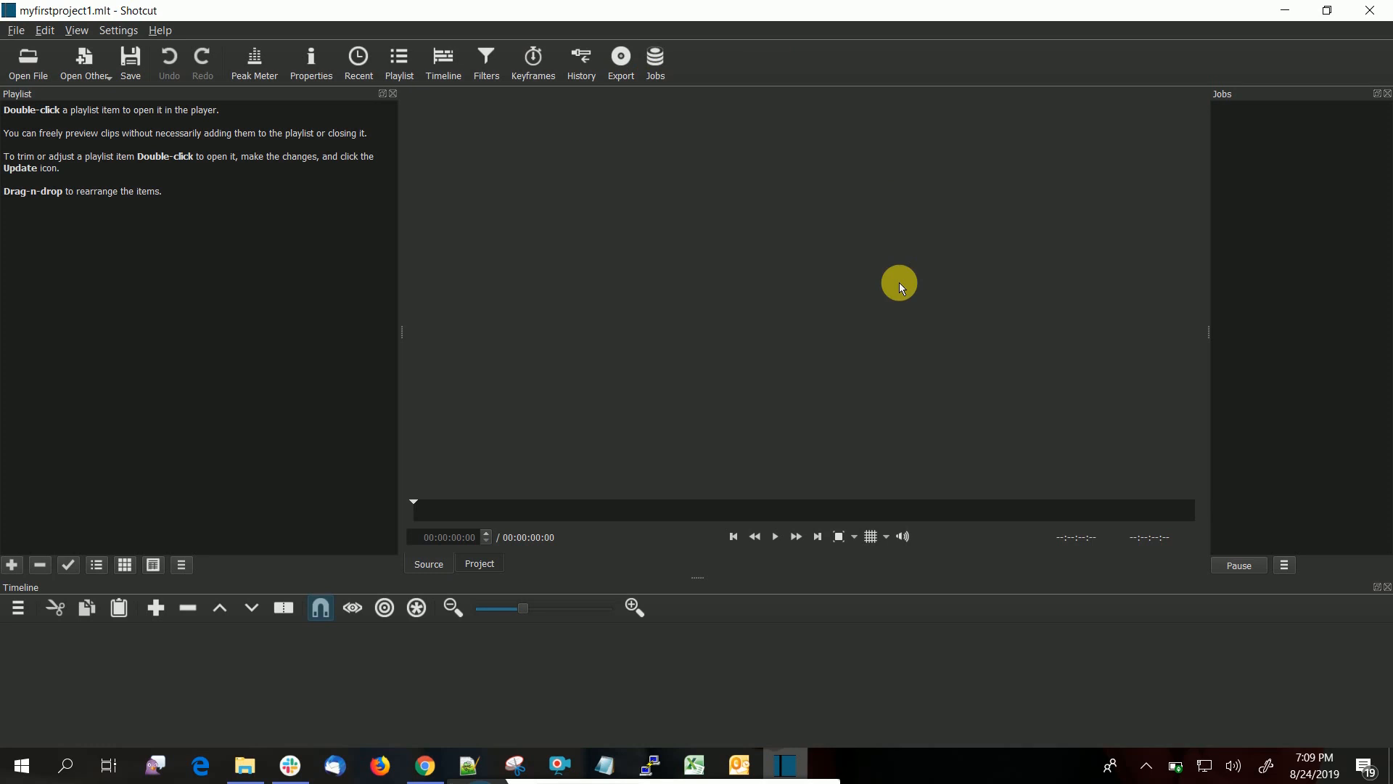
- Load usainbolt.mp4 from the Desktop folder into the player and mute the preview sound
{"action": "left_click", "coordinate": [258, 773]}
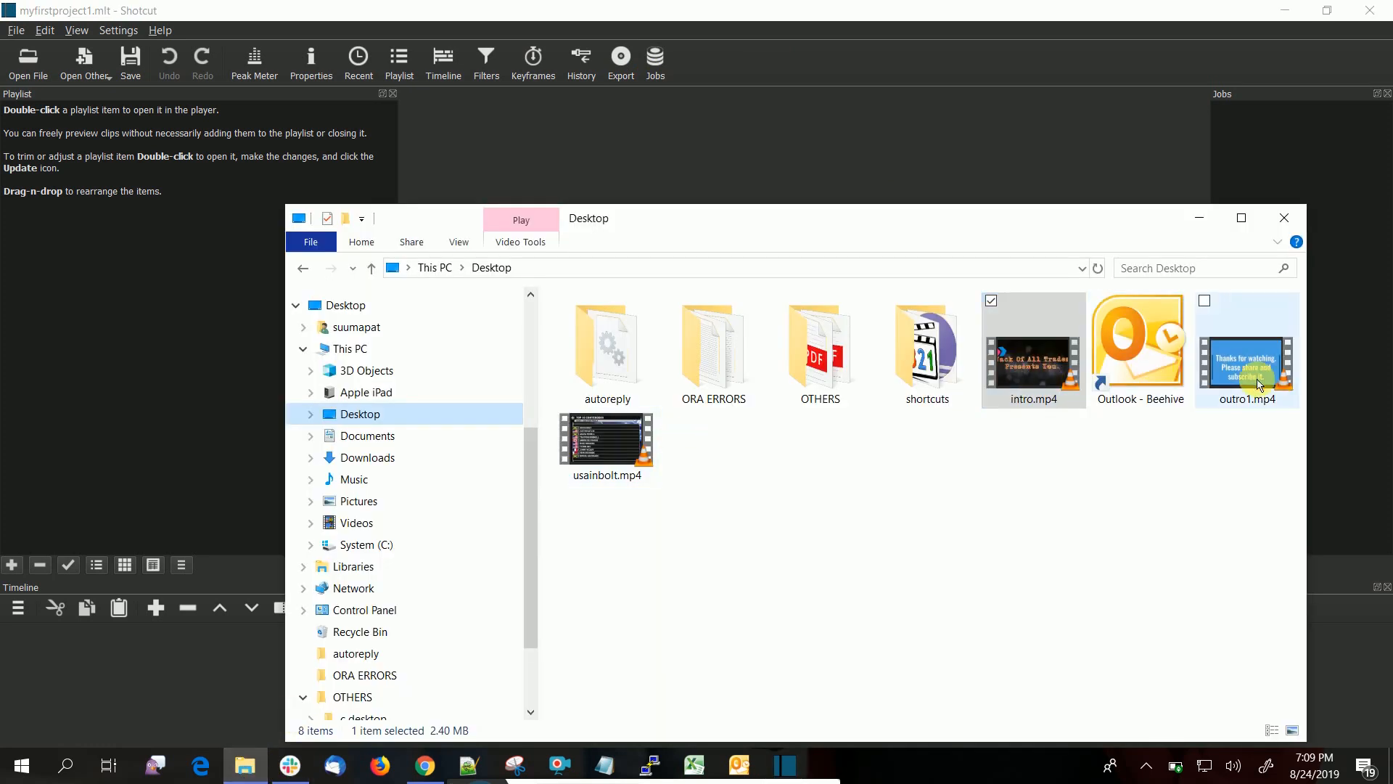
{"action": "left_click_drag", "start_coordinate": [613, 442], "coordinate": [685, 167]}
{"action": "left_click", "coordinate": [1195, 211]}
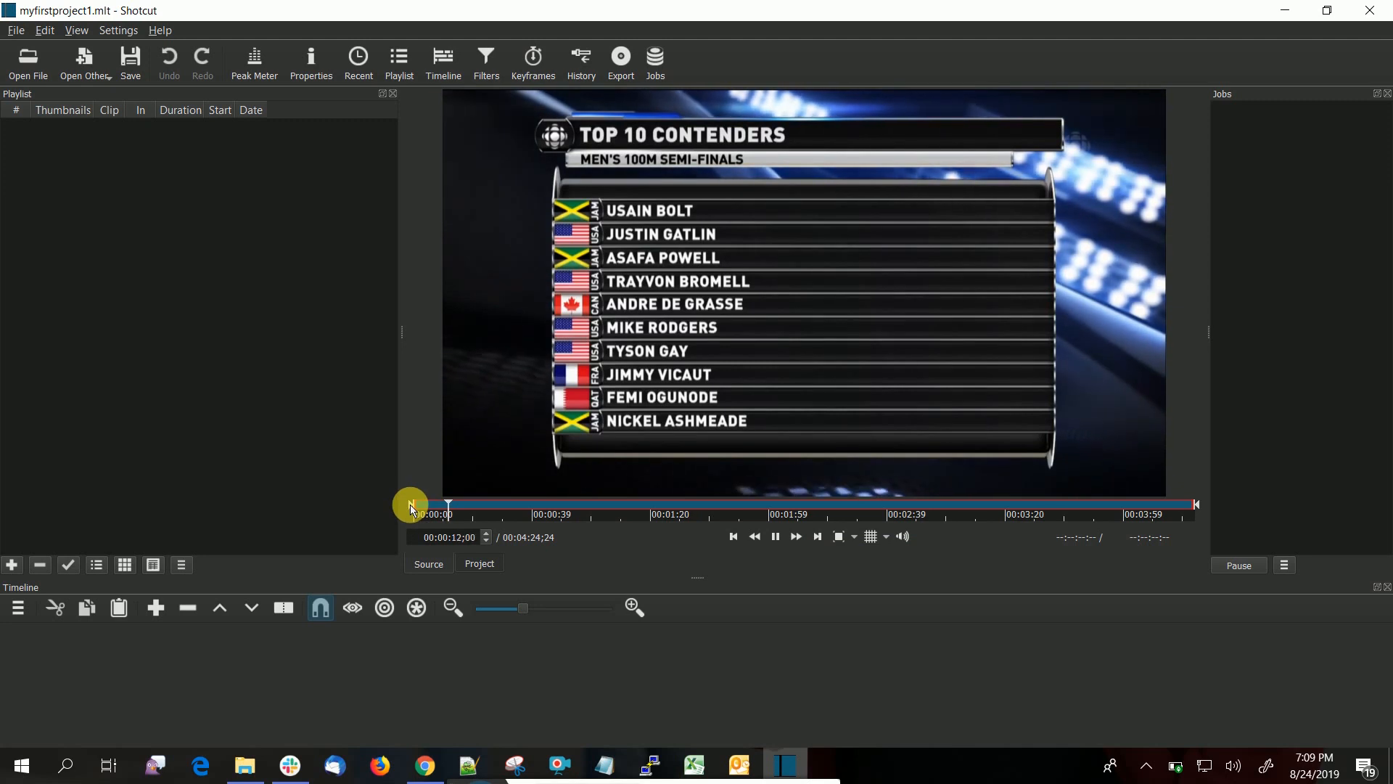
{"action": "mouse_move", "coordinate": [904, 540]}
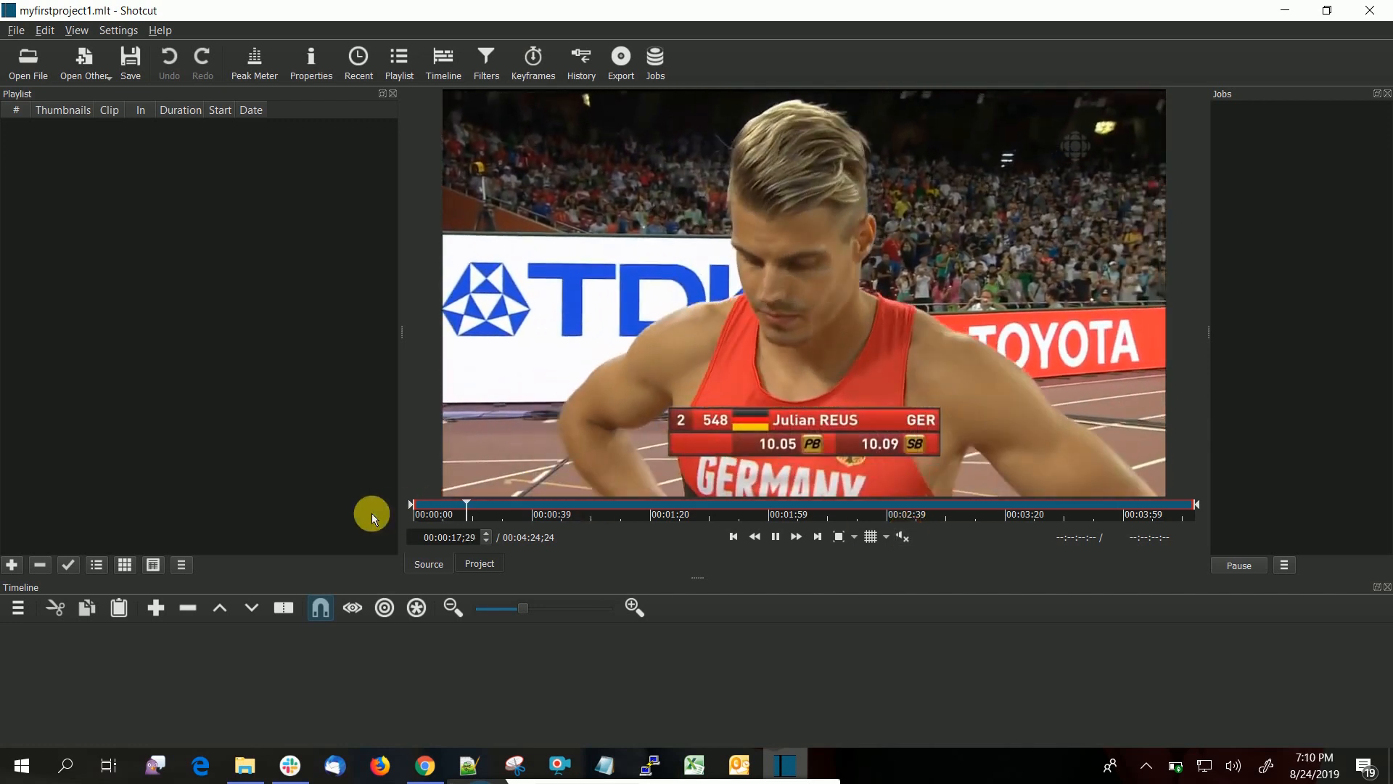
- Trim the usainbolt.mp4 source to run from 00:02:58;28 to 00:03:11;08 and add it to the playlist
{"action": "left_click_drag", "start_coordinate": [409, 505], "coordinate": [934, 505]}
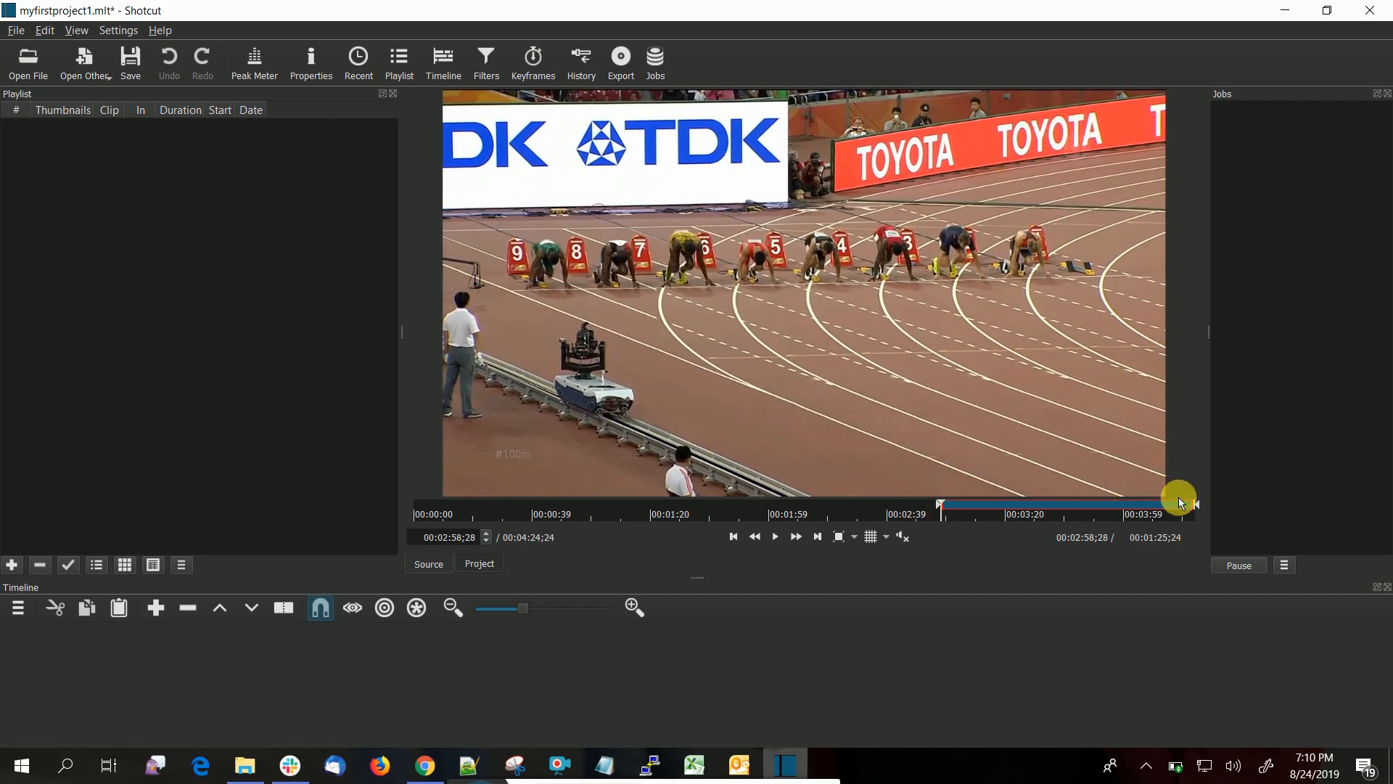
{"action": "left_click_drag", "start_coordinate": [1196, 506], "coordinate": [966, 509]}
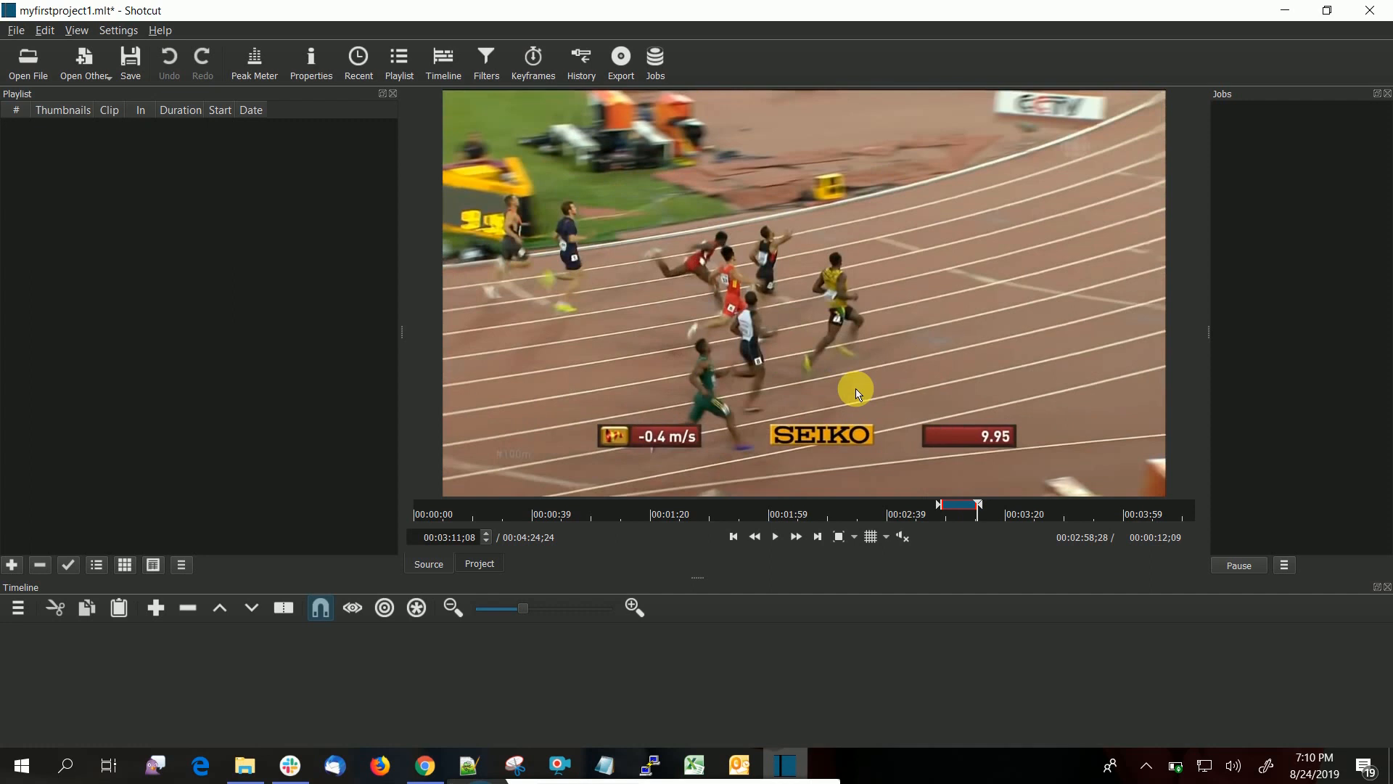
{"action": "left_click_drag", "start_coordinate": [698, 348], "coordinate": [92, 301]}
{"action": "left_click_drag", "start_coordinate": [90, 296], "coordinate": [90, 296]}
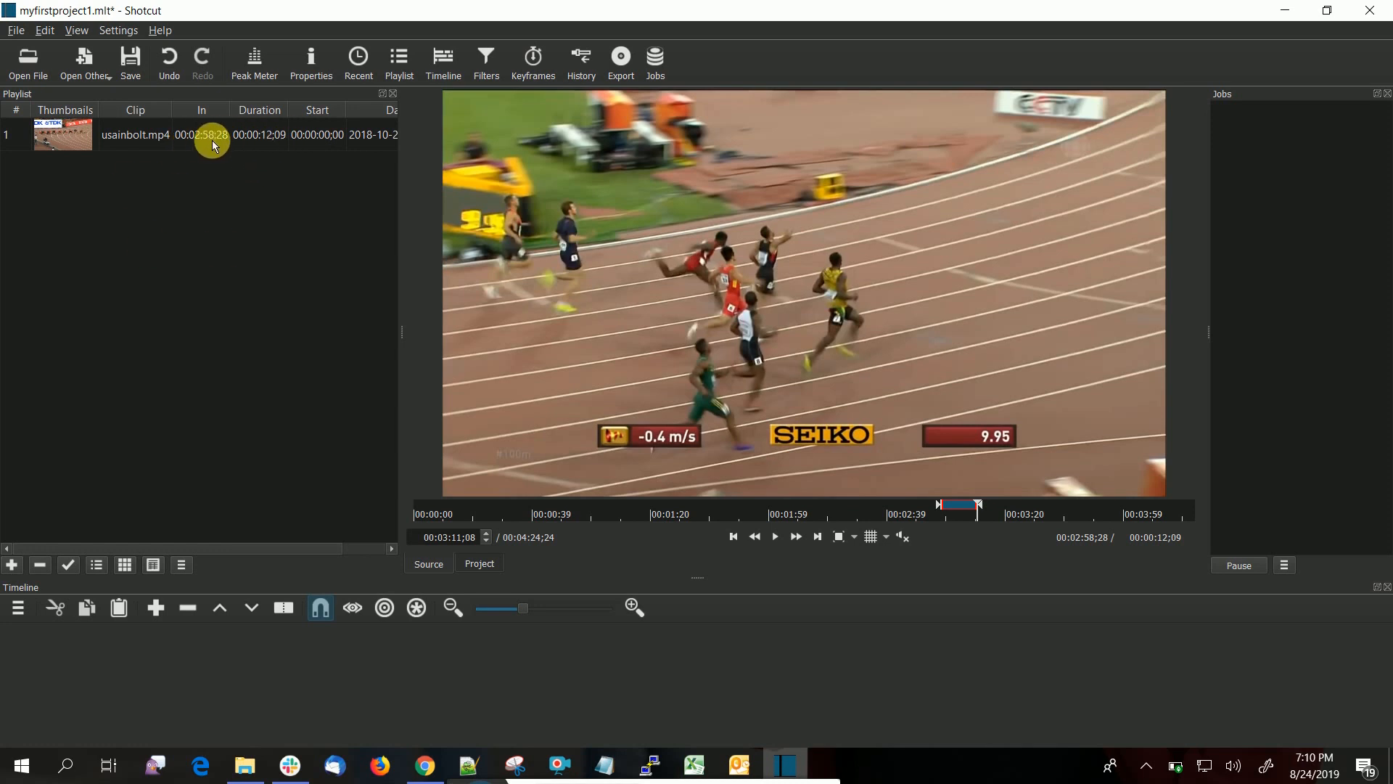
- Place the trimmed usainbolt.mp4 clip from the playlist at the start of a new video track
{"action": "left_click_drag", "start_coordinate": [141, 132], "coordinate": [451, 693]}
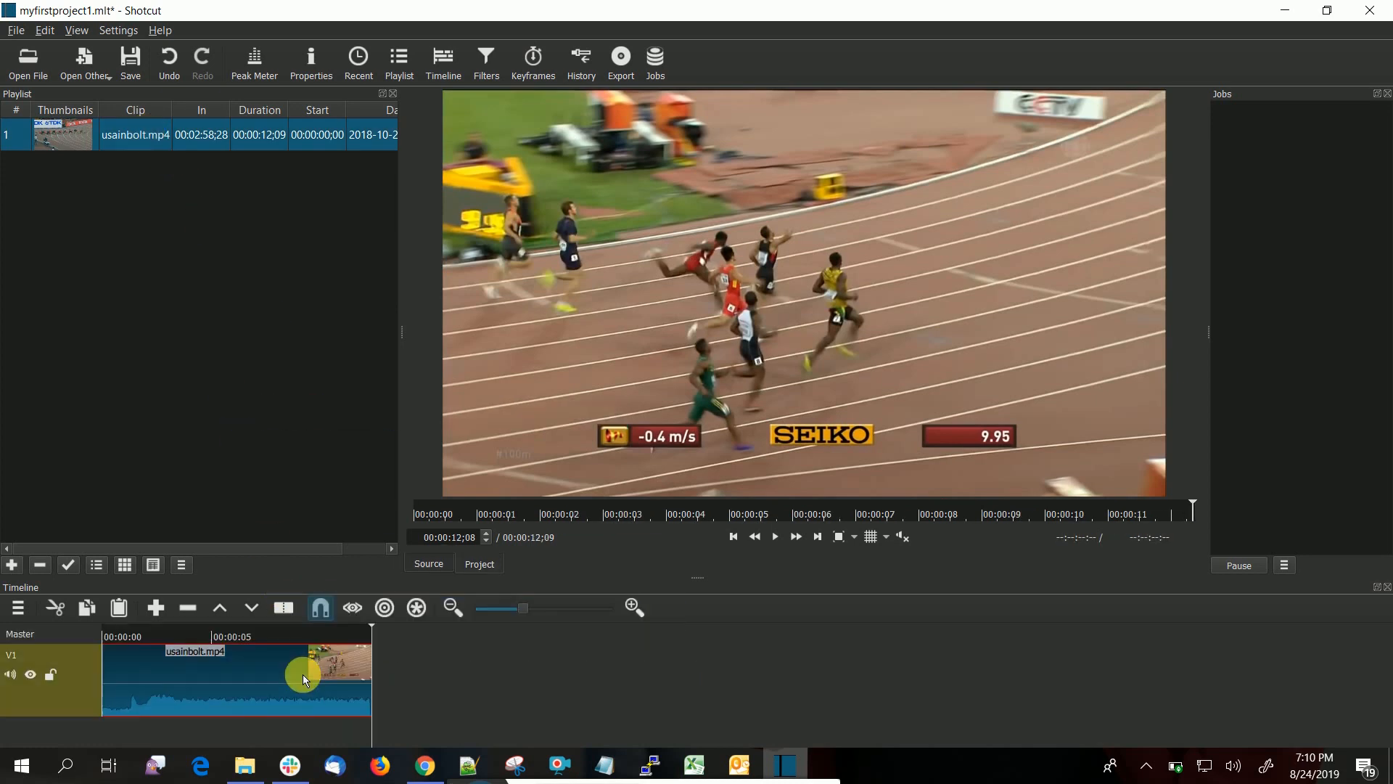
{"action": "left_click", "coordinate": [104, 636]}
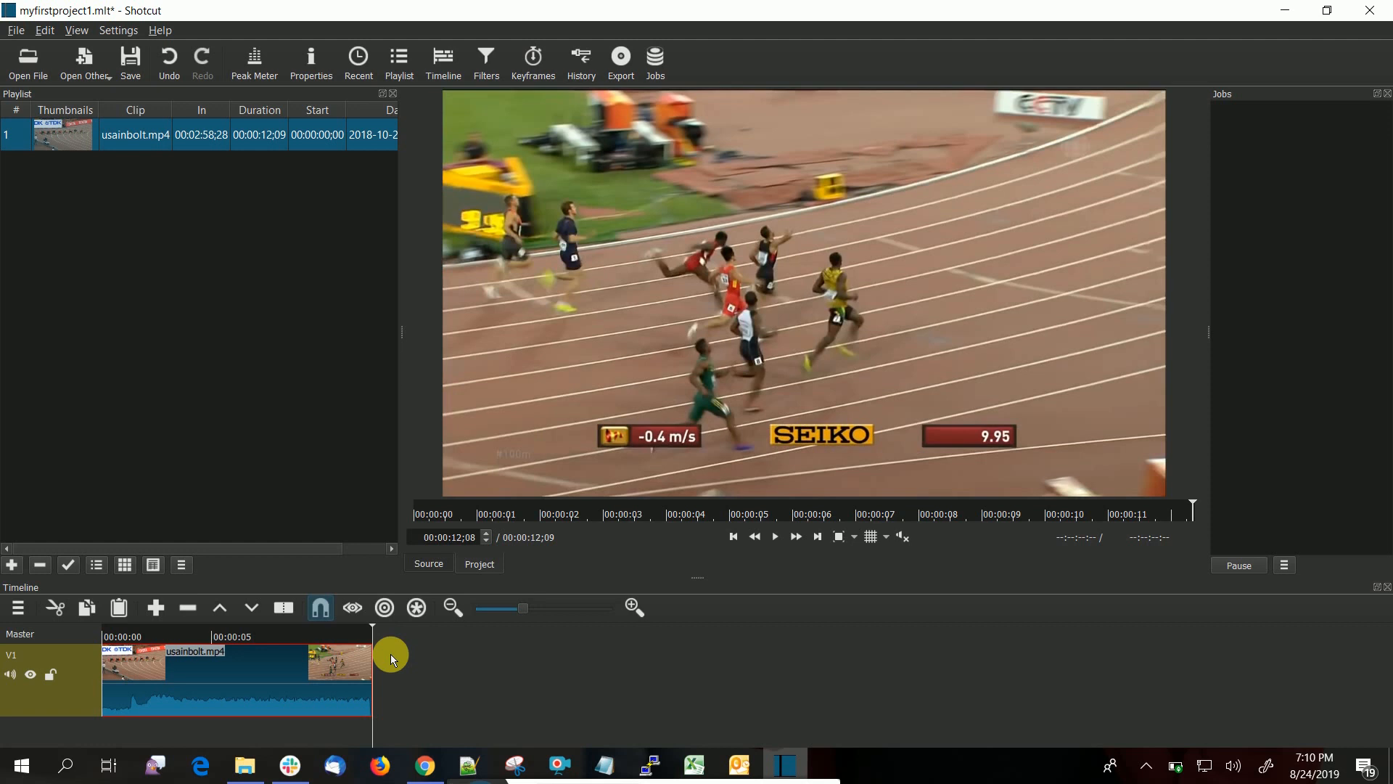
- Load intro.mp4 from the Desktop folder into the player and add the whole clip to the playlist
{"action": "key", "text": "alt+Tab"}
{"action": "left_click_drag", "start_coordinate": [1041, 386], "coordinate": [883, 188]}
{"action": "key", "text": "space"}
{"action": "mouse_move", "coordinate": [901, 539]}
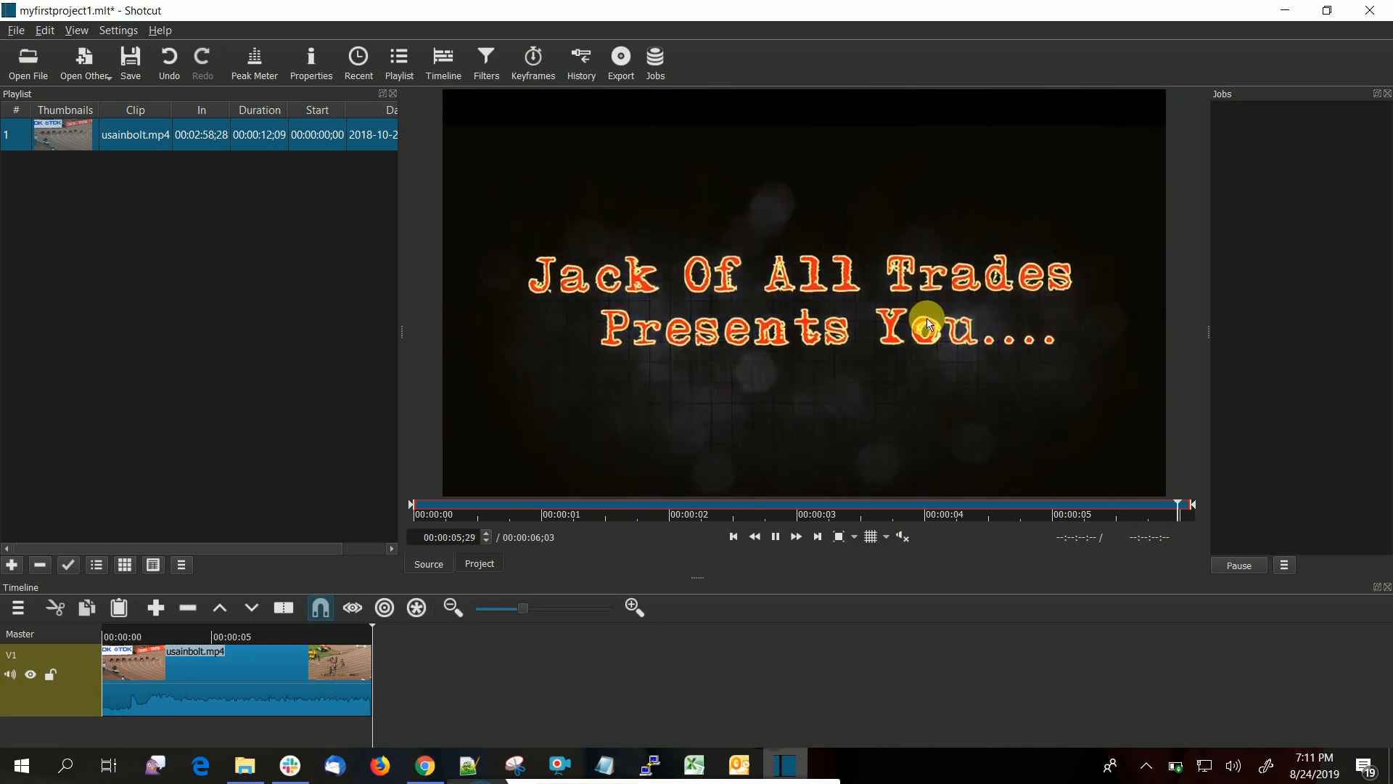
{"action": "left_click_drag", "start_coordinate": [929, 323], "coordinate": [267, 280]}
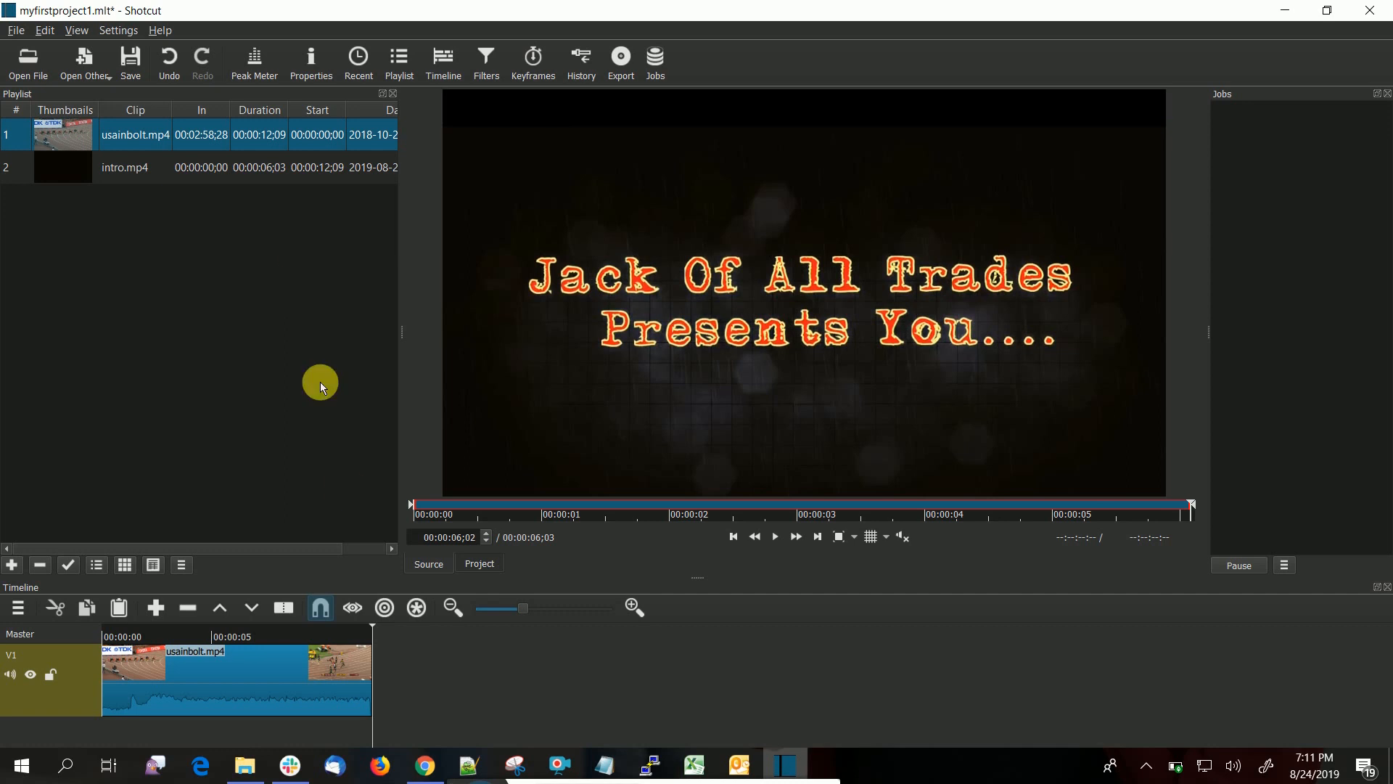
- Load outro1.mp4 from the Desktop folder, pause its playback and add it to the playlist
{"action": "key", "text": "alt+Tab"}
{"action": "left_click_drag", "start_coordinate": [1246, 363], "coordinate": [1002, 149]}
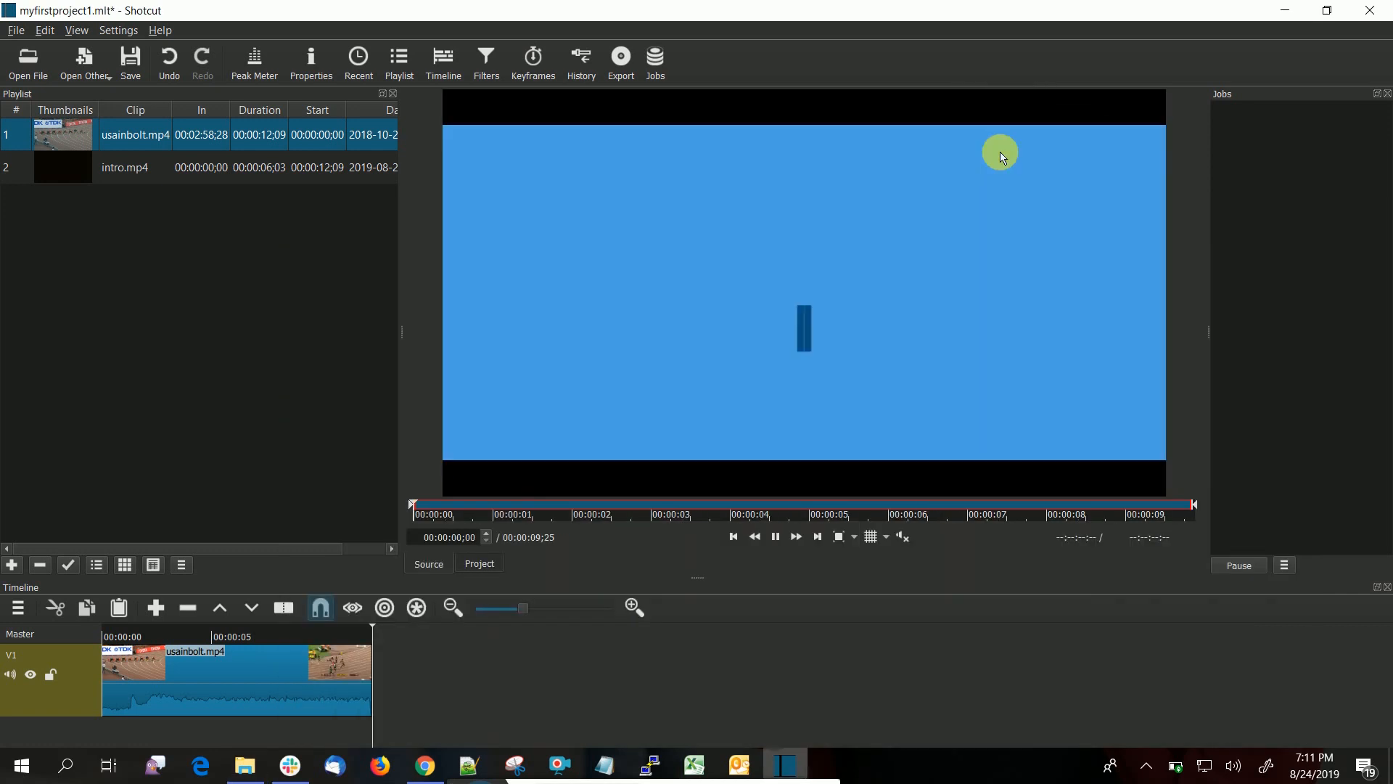
{"action": "left_click", "coordinate": [774, 536]}
{"action": "left_click_drag", "start_coordinate": [780, 374], "coordinate": [196, 287]}
- Arrange track V1 as intro.mp4, usainbolt.mp4 and outro1.mp4, back to back without gaps
{"action": "left_click_drag", "start_coordinate": [197, 696], "coordinate": [457, 693]}
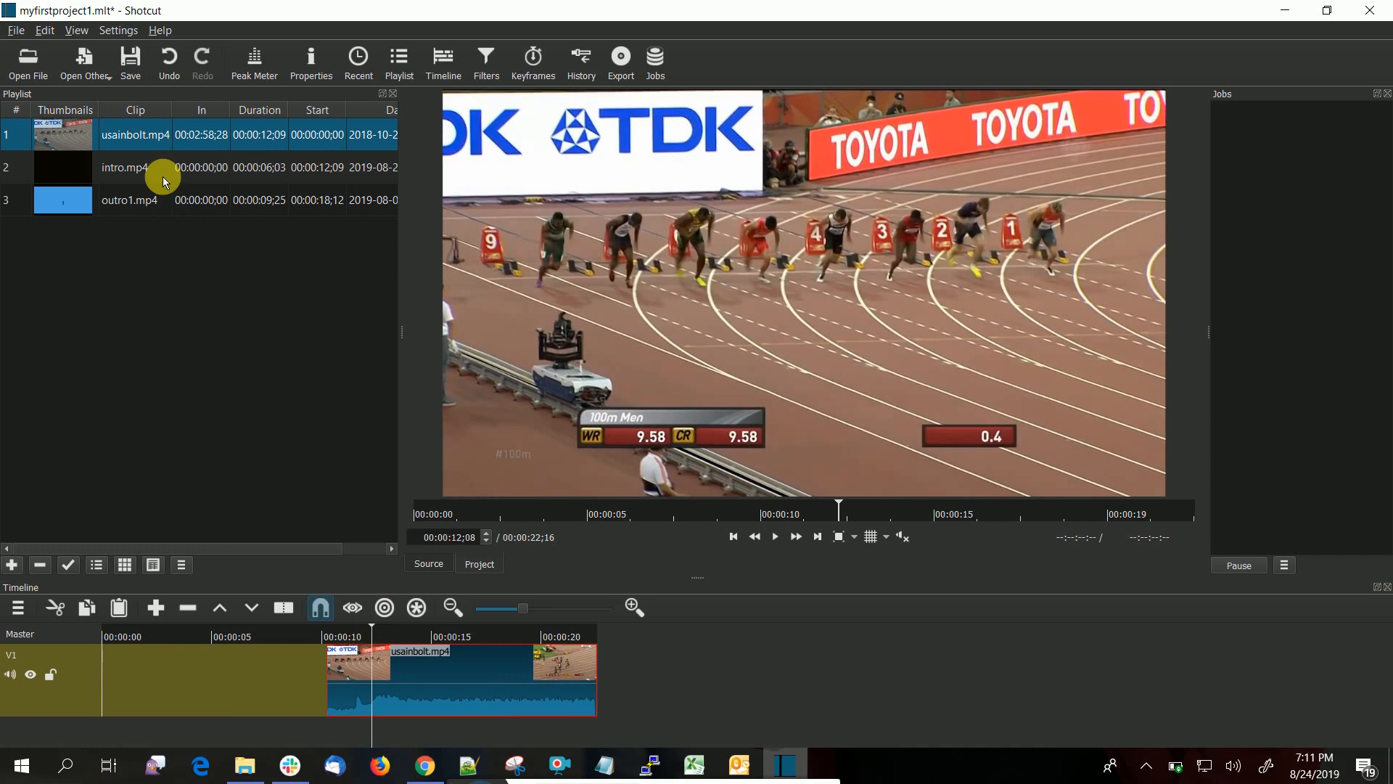
{"action": "left_click_drag", "start_coordinate": [128, 163], "coordinate": [132, 672]}
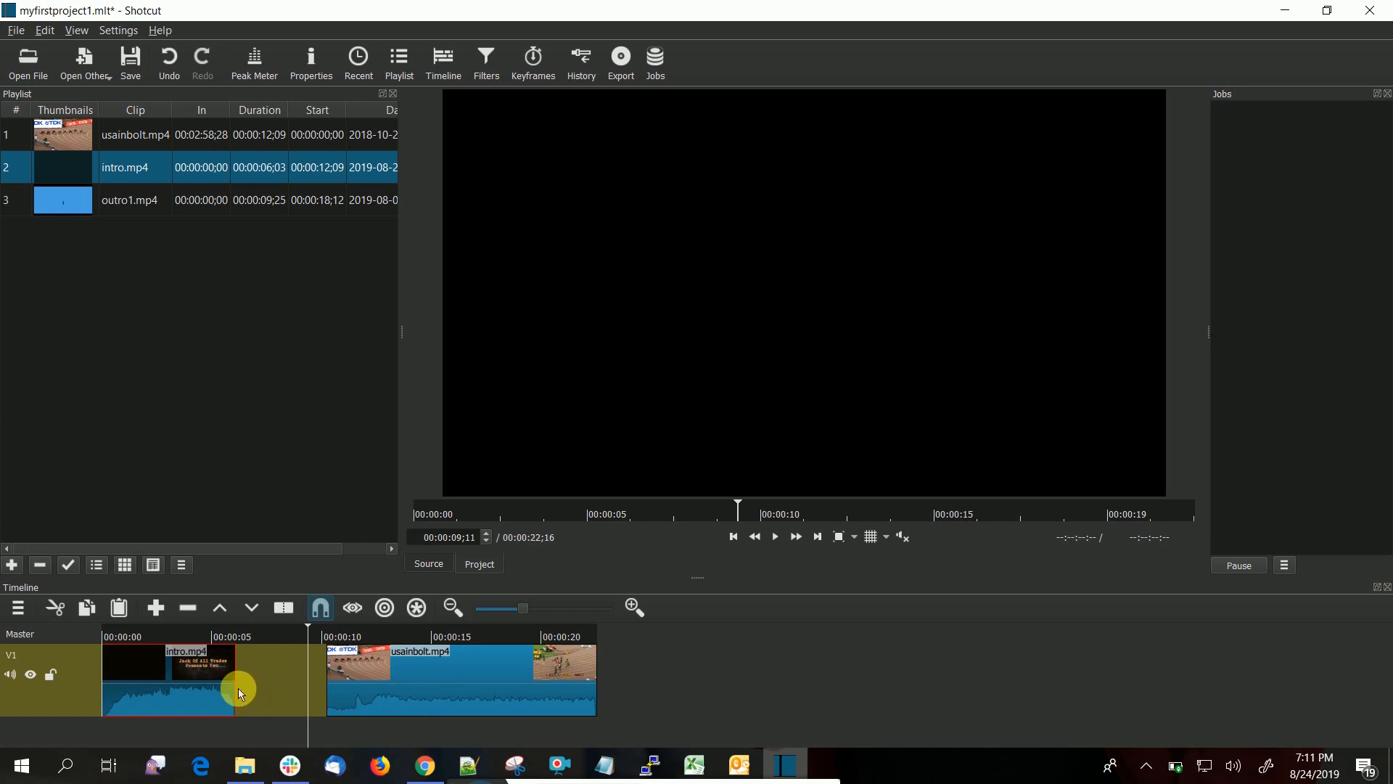
{"action": "left_click", "coordinate": [405, 682]}
{"action": "left_click_drag", "start_coordinate": [405, 682], "coordinate": [343, 672]}
{"action": "left_click_drag", "start_coordinate": [127, 201], "coordinate": [532, 671]}
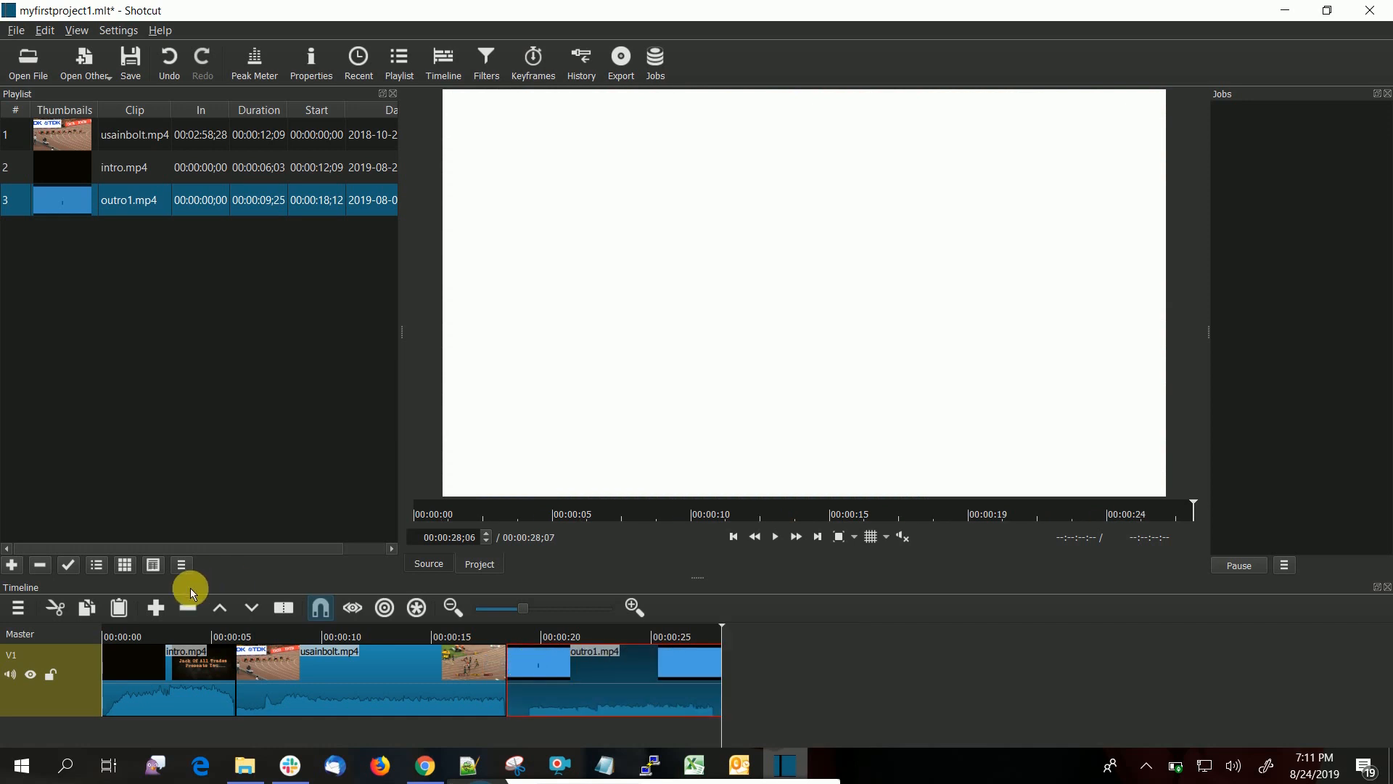
- Play the assembled sequence from its beginning into the outro clip and pause it there
{"action": "left_click", "coordinate": [106, 634]}
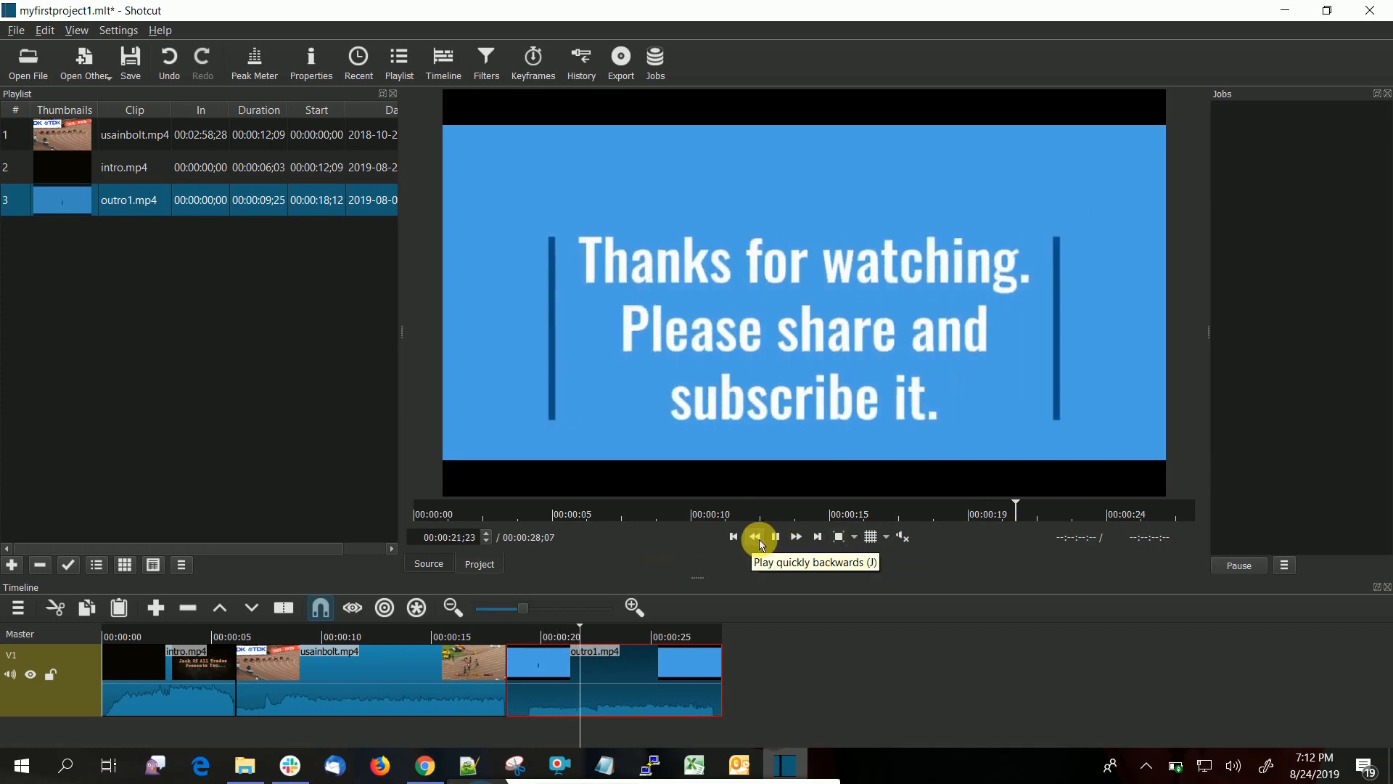
{"action": "left_click", "coordinate": [775, 536]}
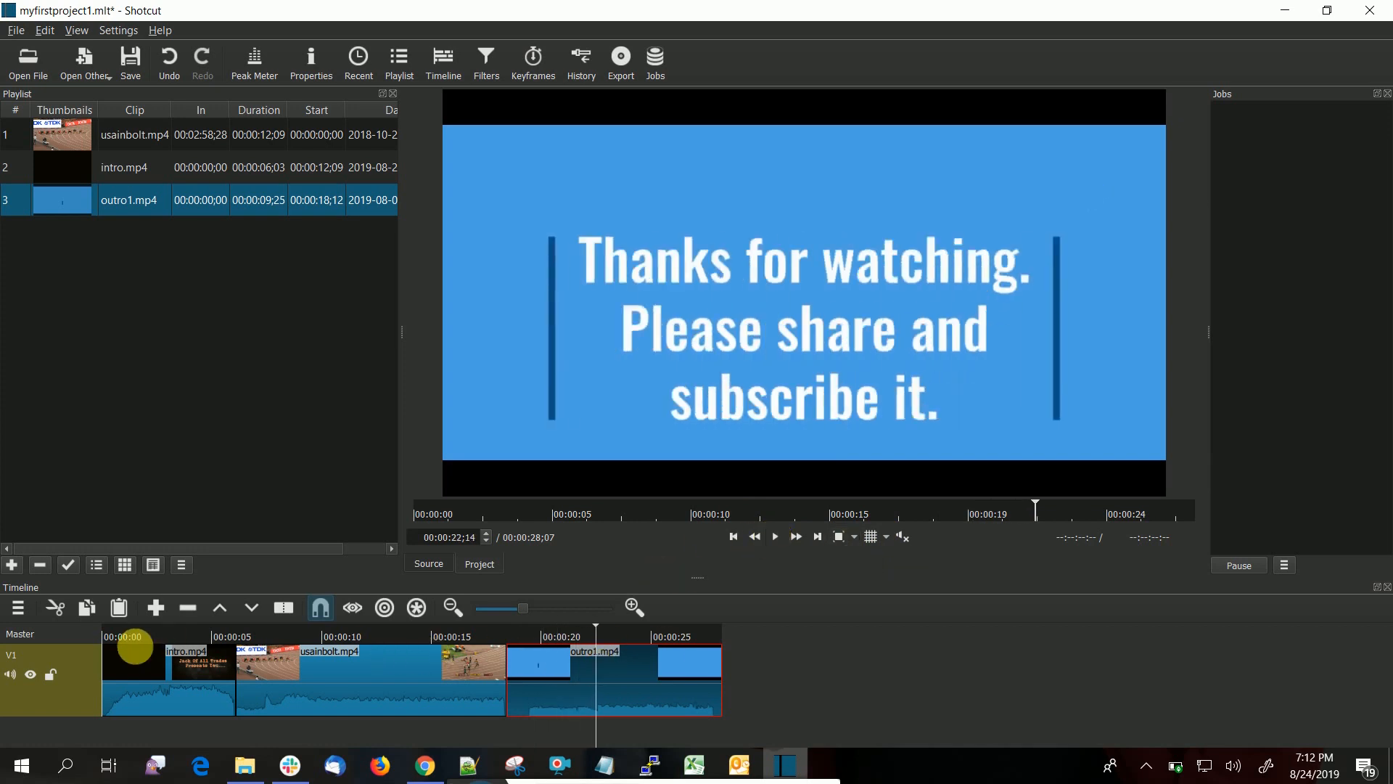
- Create crossfade transitions by overlapping usainbolt.mp4 with the end of intro.mp4 and outro1.mp4 with the end of usainbolt.mp4
{"action": "left_click", "coordinate": [372, 681]}
{"action": "left_click_drag", "start_coordinate": [366, 681], "coordinate": [356, 679]}
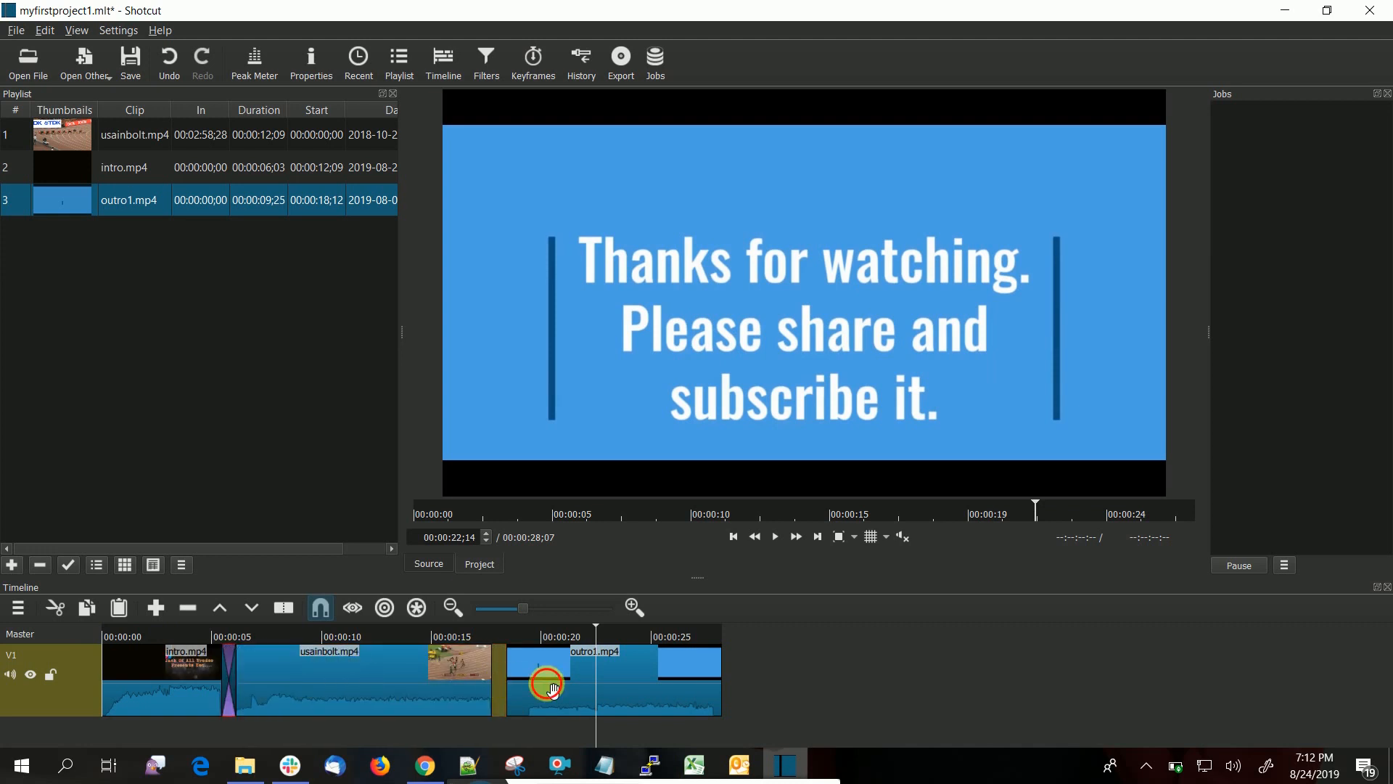
{"action": "left_click_drag", "start_coordinate": [544, 682], "coordinate": [507, 685]}
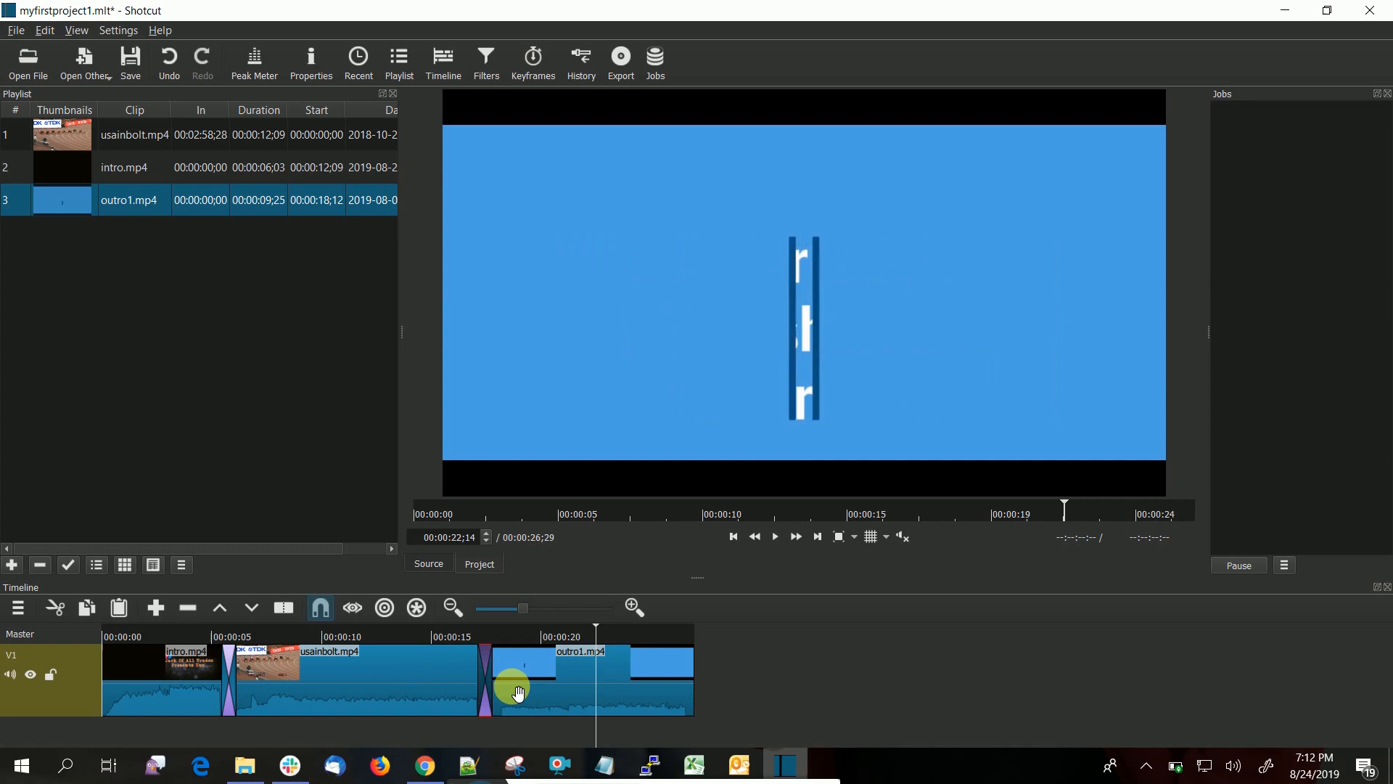
- Unmute the preview and play the whole timeline from the beginning to check the transitions
{"action": "left_click", "coordinate": [102, 634]}
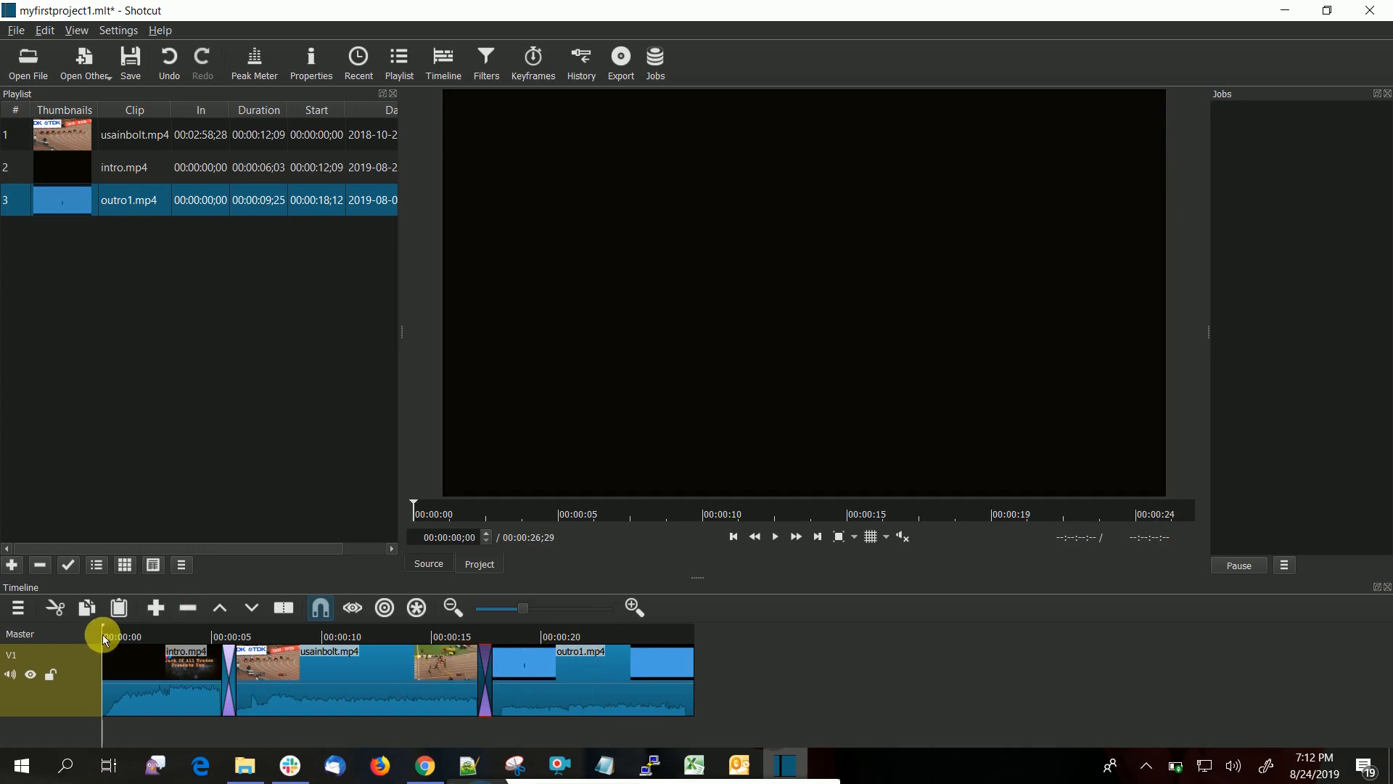
{"action": "mouse_move", "coordinate": [906, 535]}
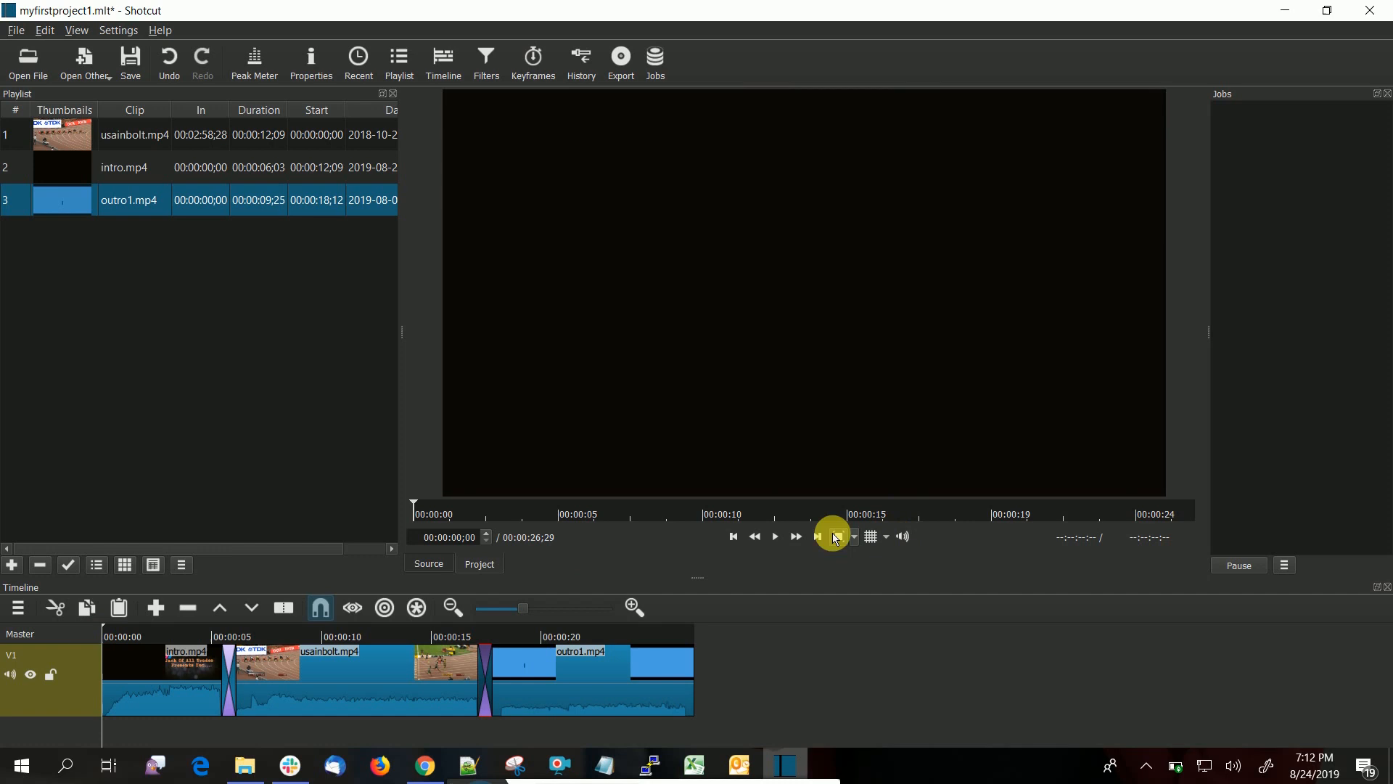
{"action": "left_click", "coordinate": [777, 537]}
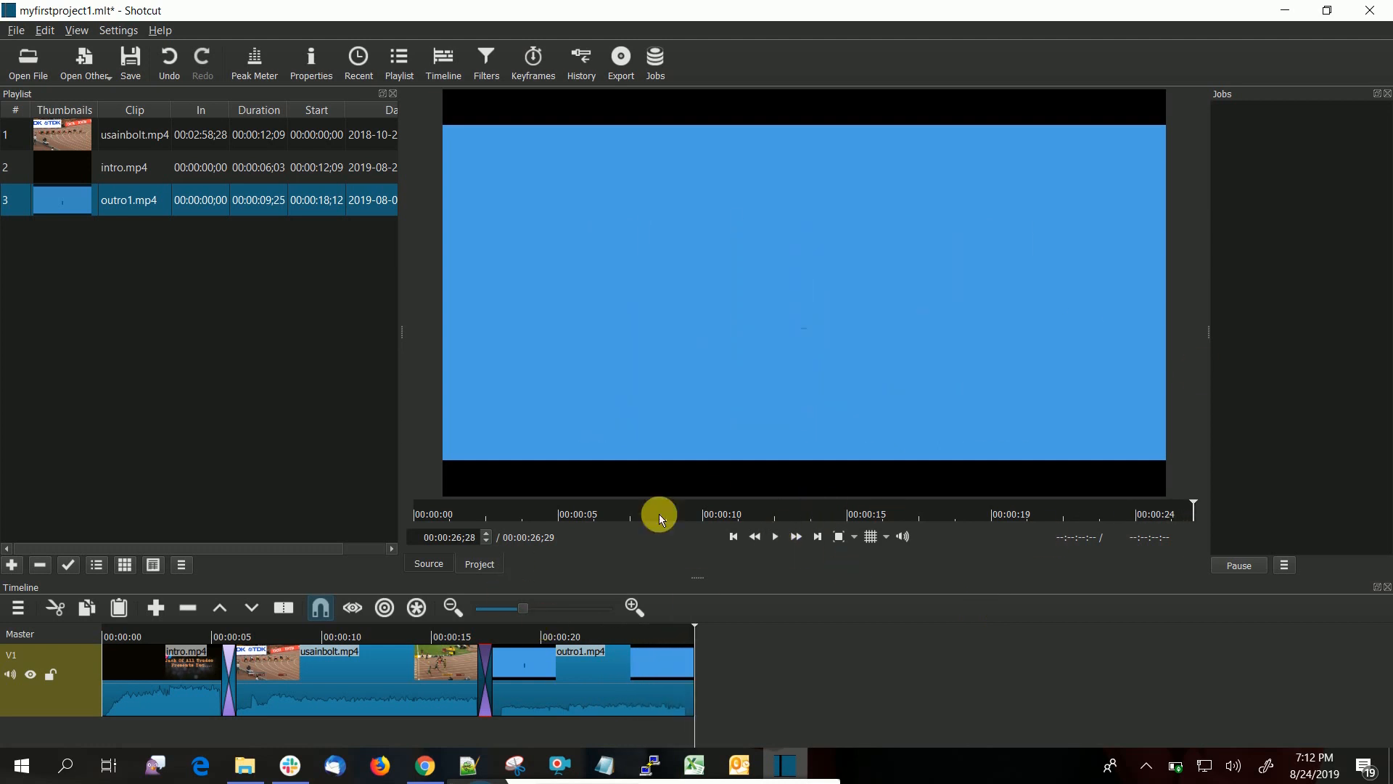
- Export the timeline with the default settings to the Desktop folder as myfirstproject1.mp4
{"action": "left_click", "coordinate": [616, 67]}
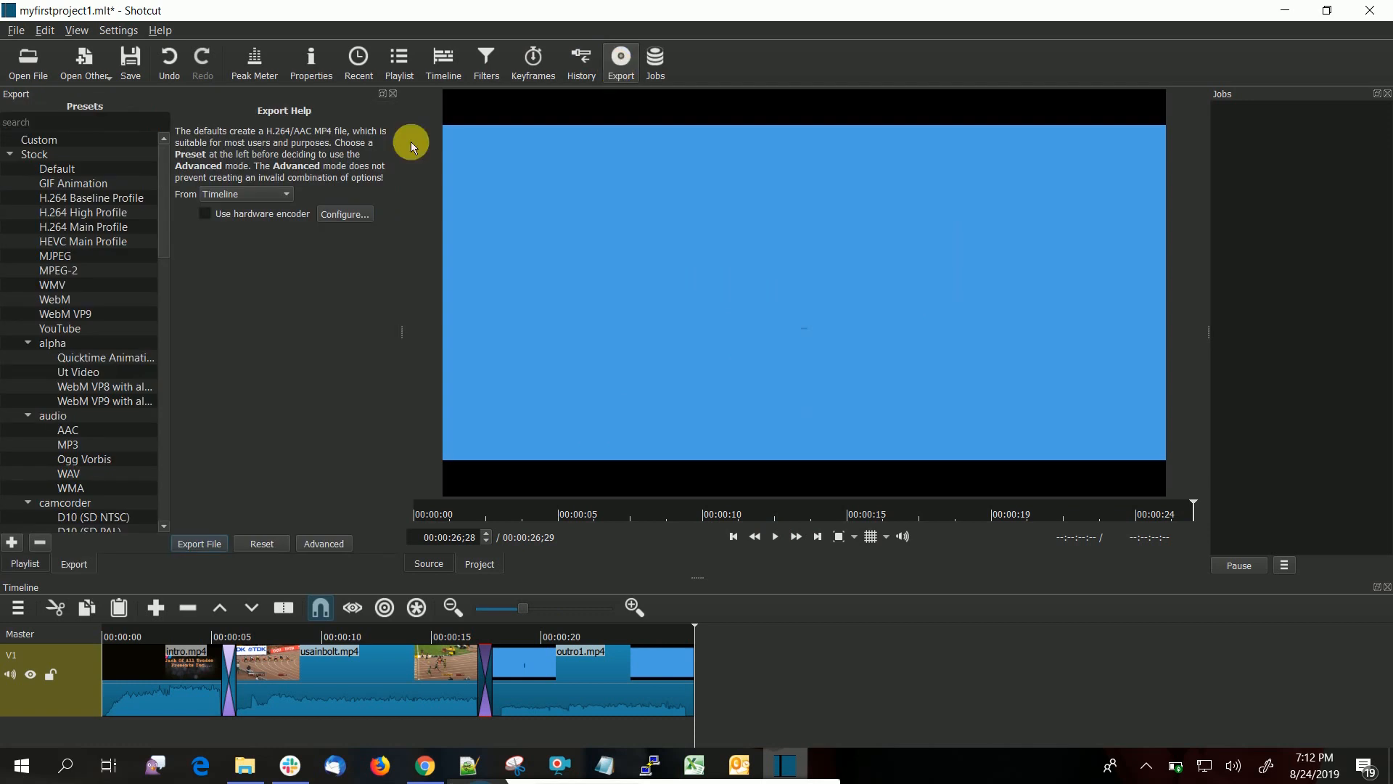
{"action": "left_click", "coordinate": [195, 544]}
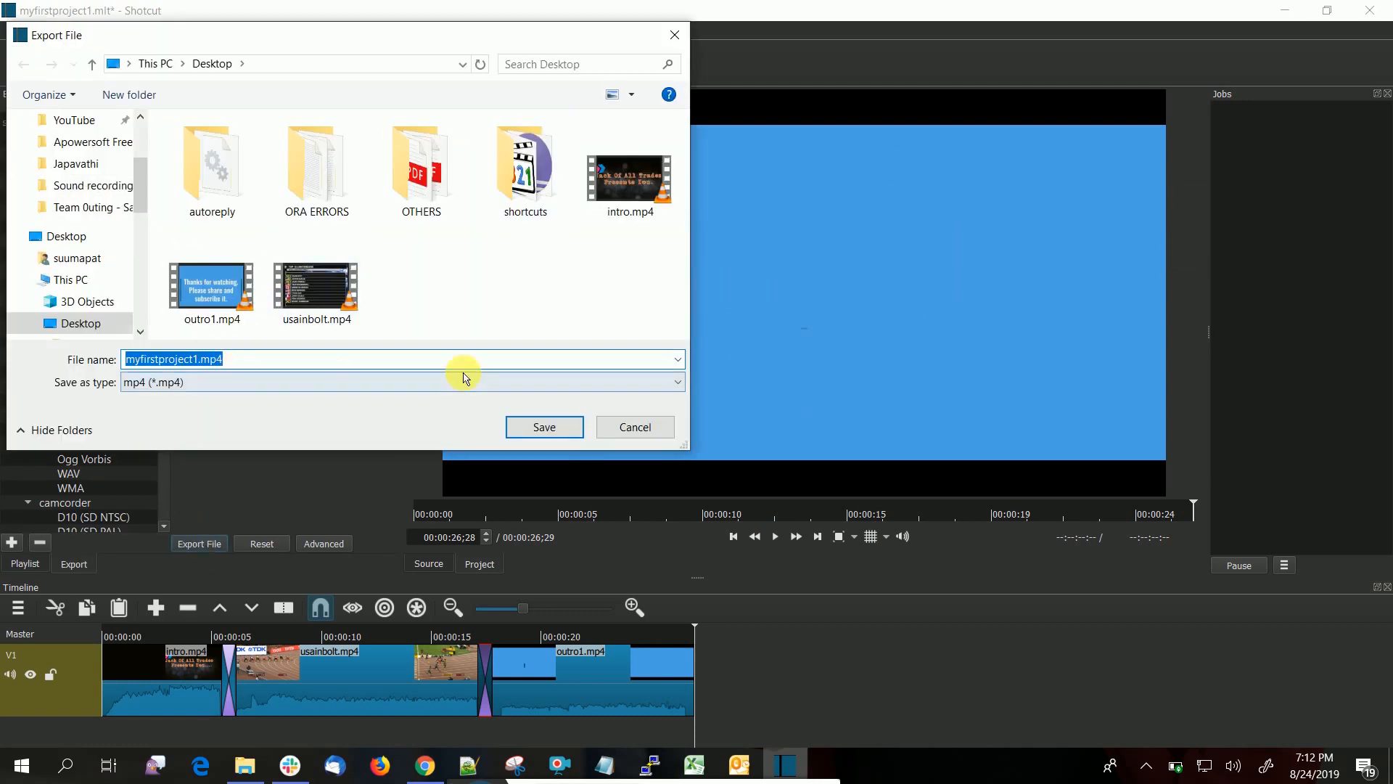
{"action": "left_click", "coordinate": [544, 428]}
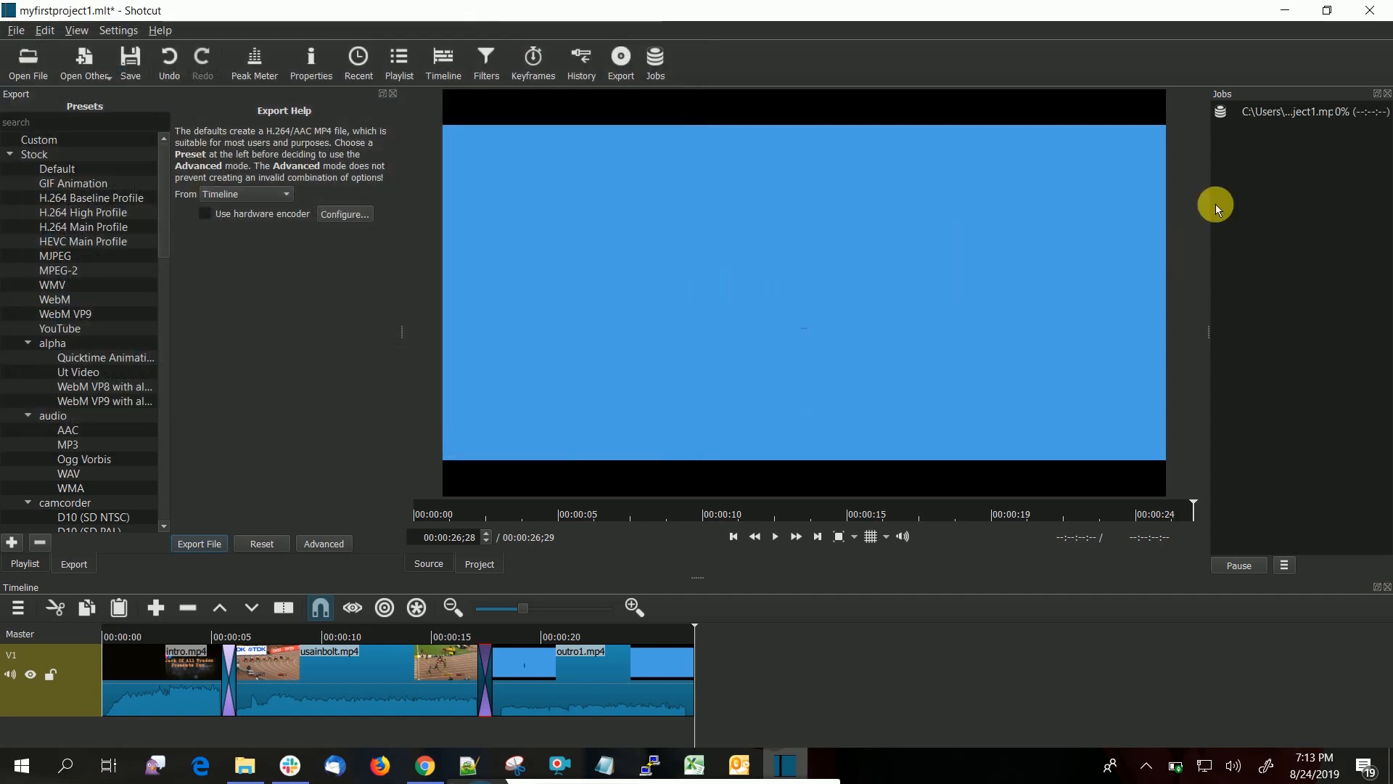